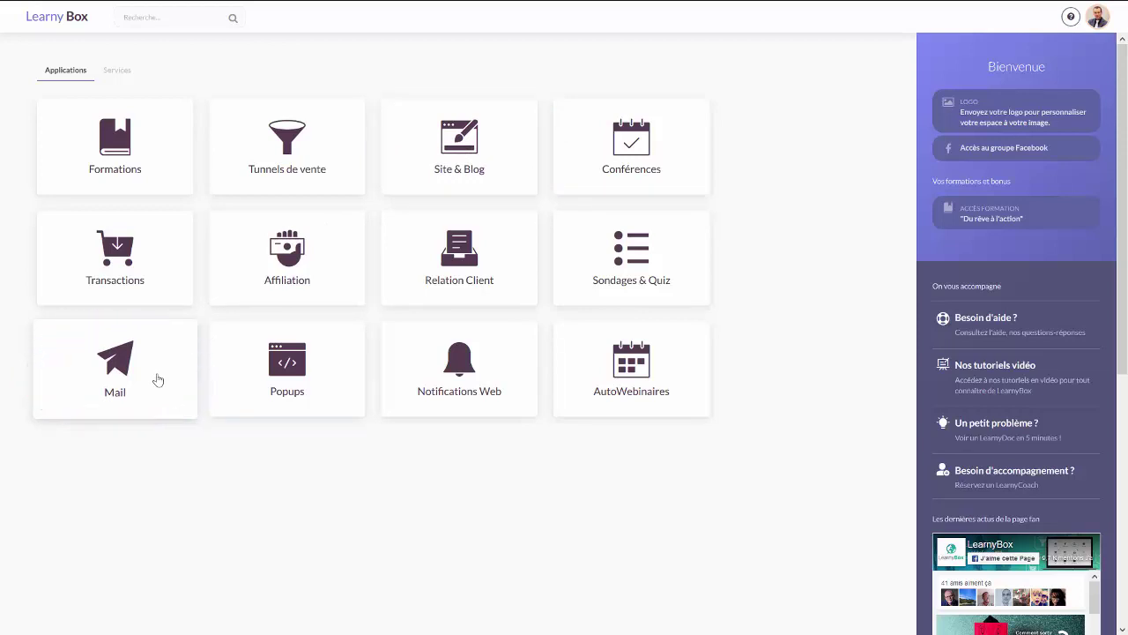
Open the Tunnels de vente application and start creating a new funnel.
left_click(279, 164)
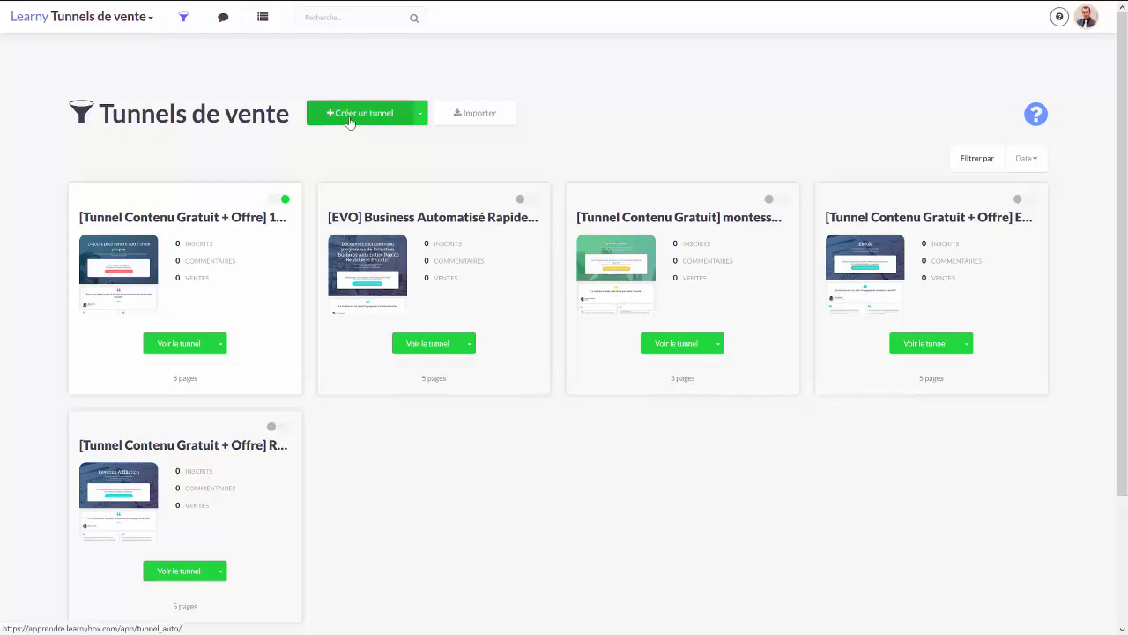
left_click(350, 120)
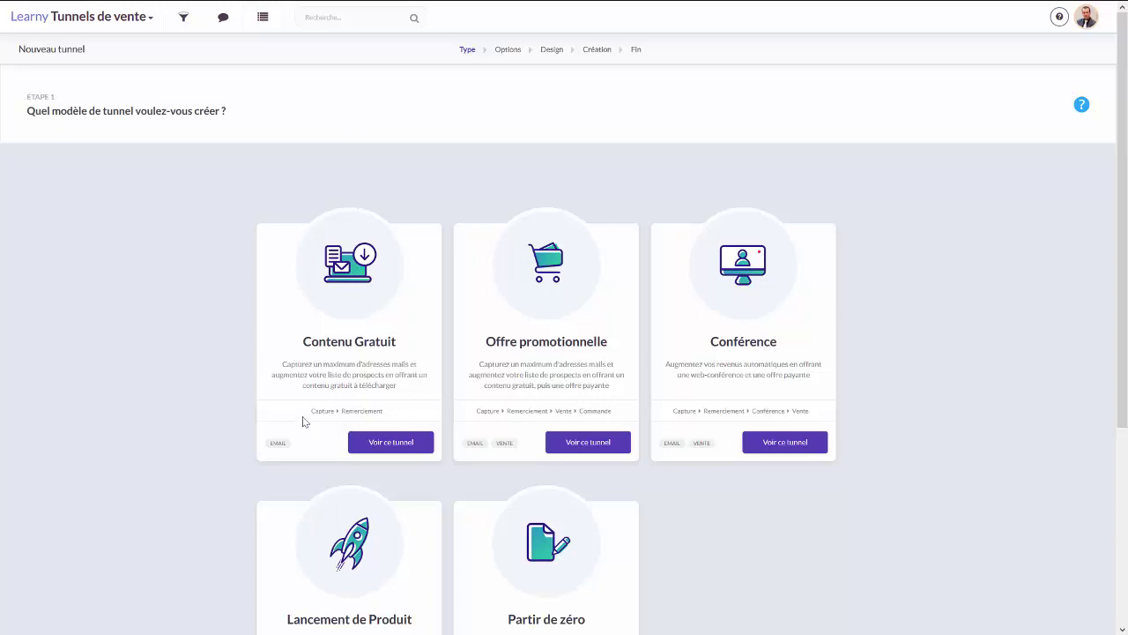
Compare the page sequences and the email and sales tags of the available funnel models.
left_click_drag(302, 421, 389, 411)
left_click(388, 410)
scroll(386, 421, "down", 1)
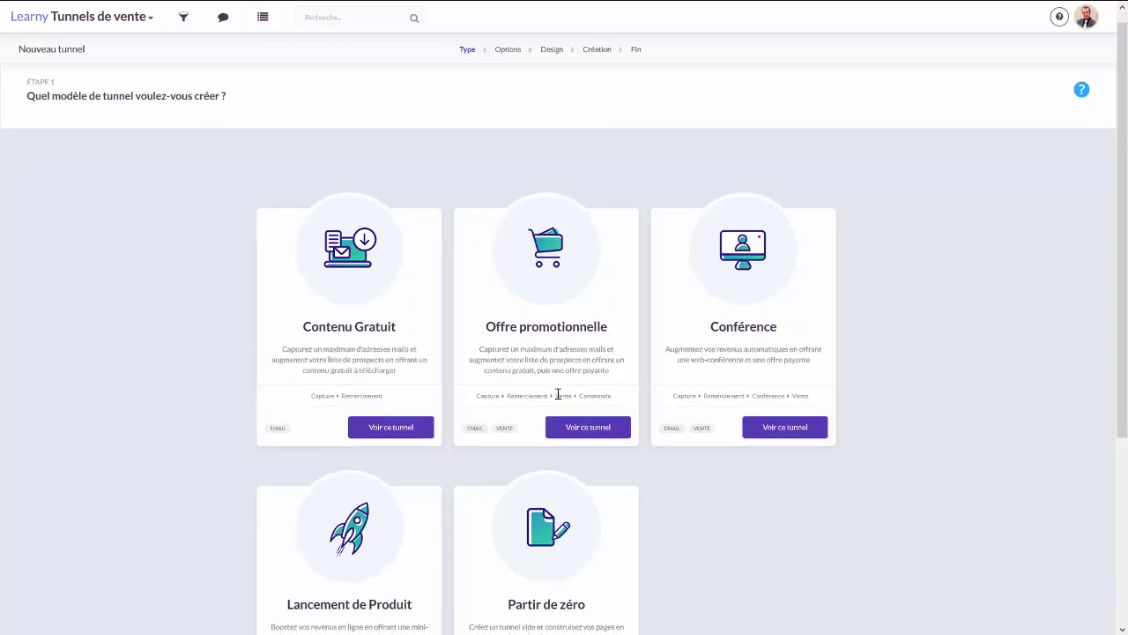
double_click(559, 395)
left_click(332, 384)
left_click_drag(269, 428, 290, 428)
left_click(290, 428)
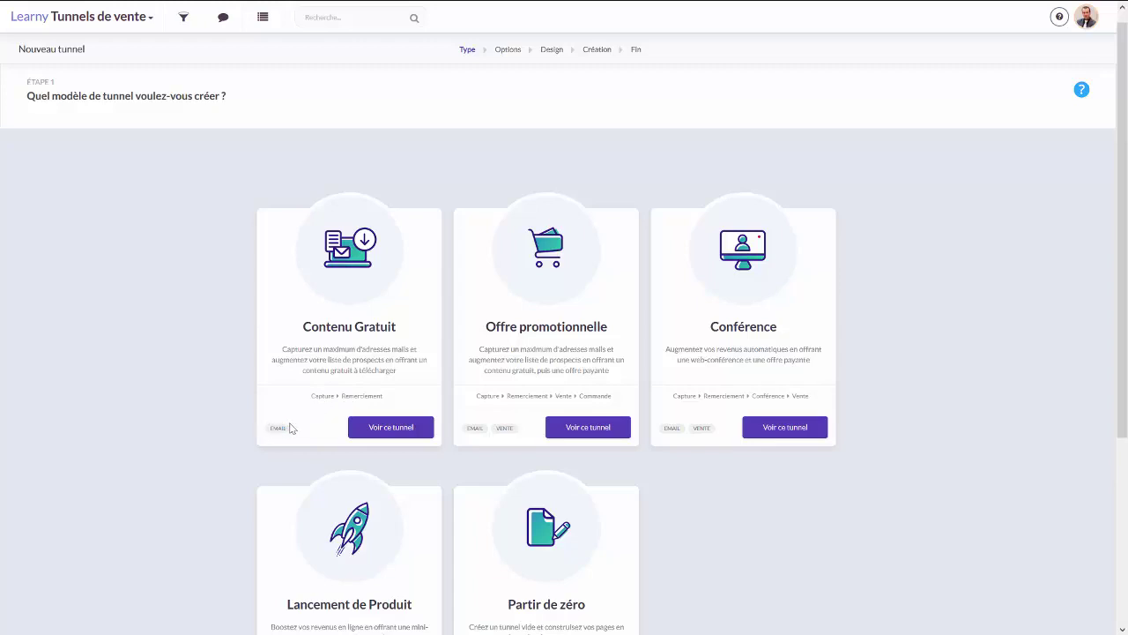
Choose the Contenu Gratuit funnel model and have the funnel created automatically.
left_click(383, 433)
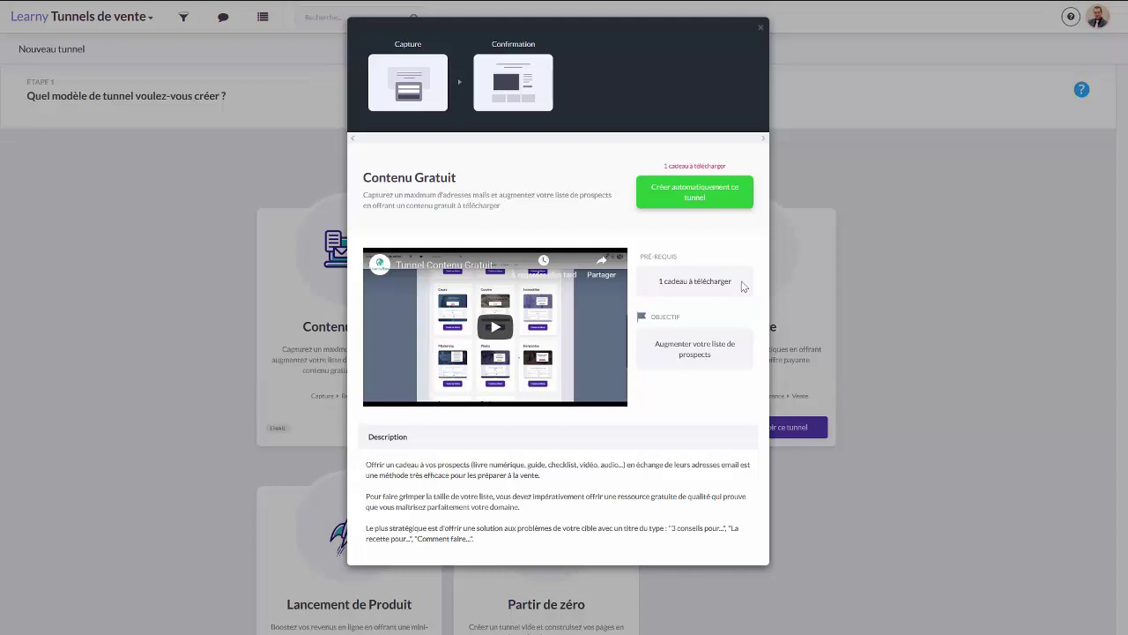
left_click(678, 197)
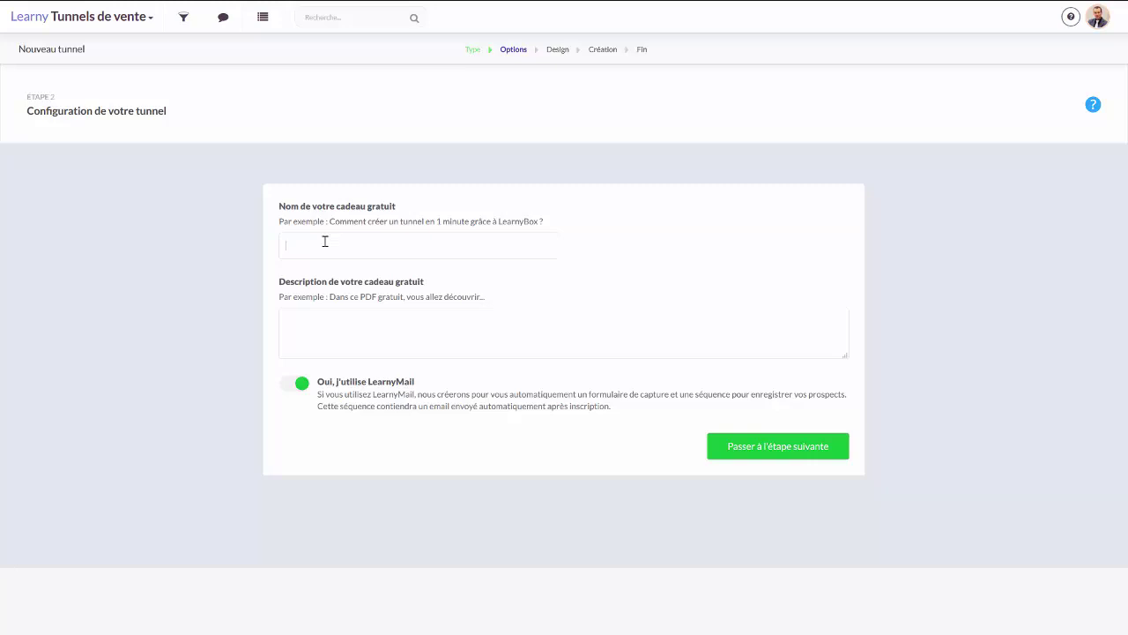
Name the free gift "Mes 5 secrets pour perdre du poids sans se priver !" and describe the video, including "comment j'ai perdu 13 Kilos en 6 semaines".
left_click(324, 241)
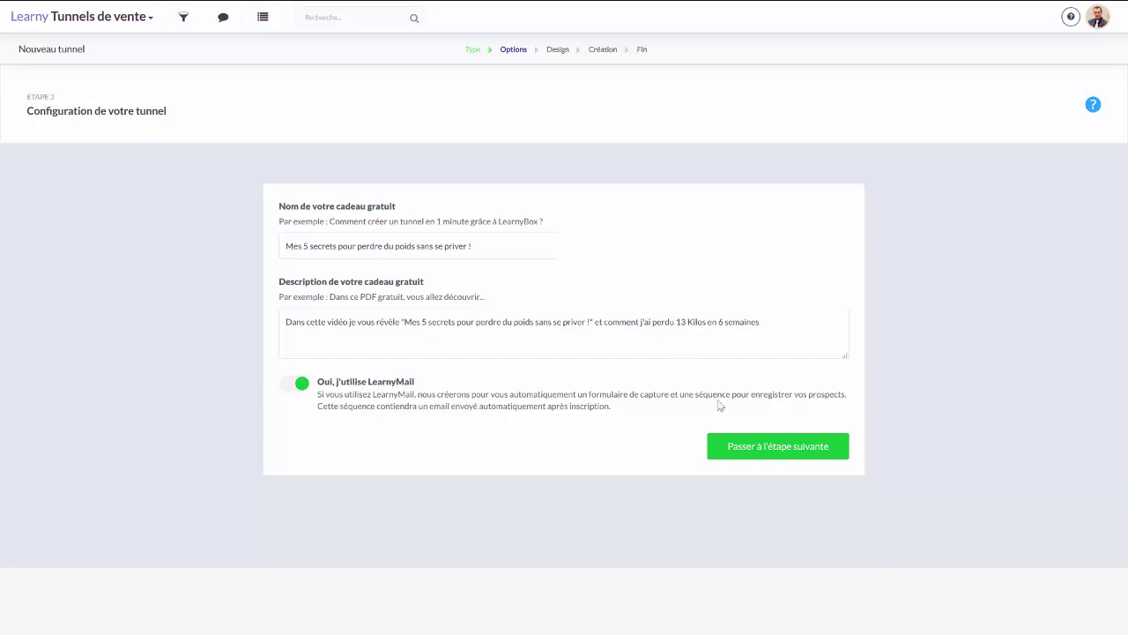
left_click(739, 450)
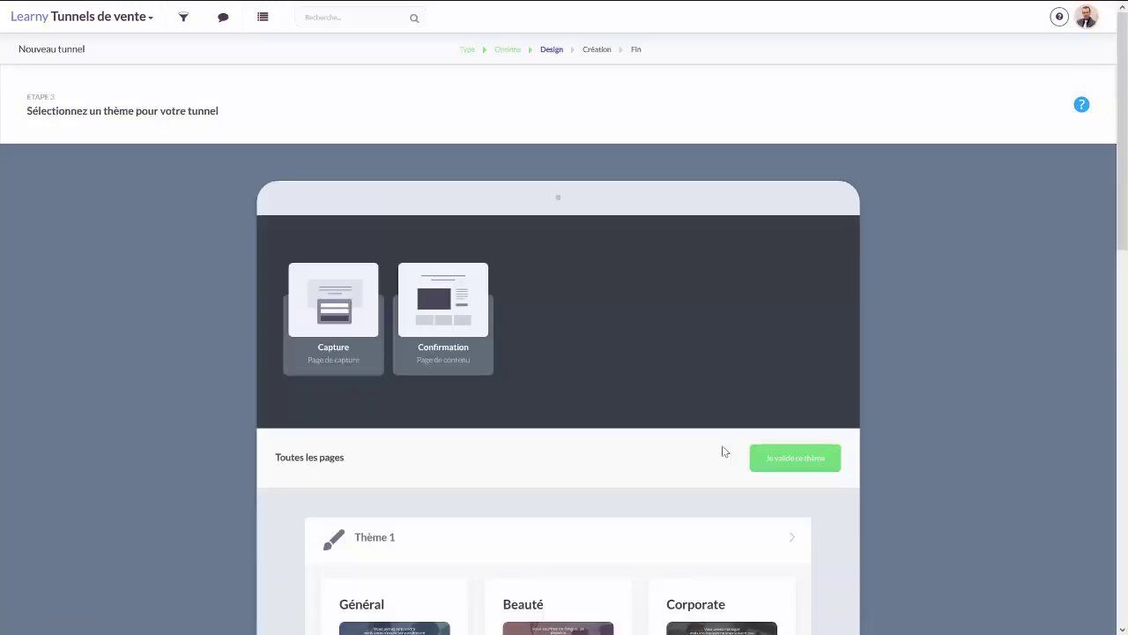
Apply the Bien-être variant of Thème 1 to all the funnel's pages and validate the theme.
scroll(543, 446, "down", 2)
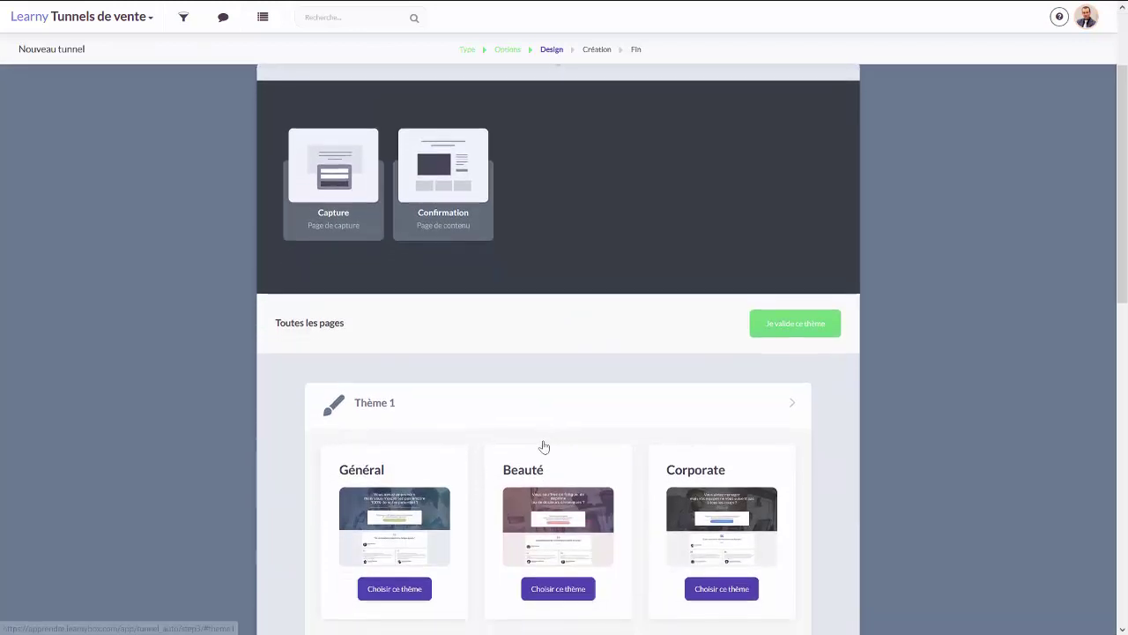
scroll(543, 446, "down", 3)
scroll(544, 445, "down", 4)
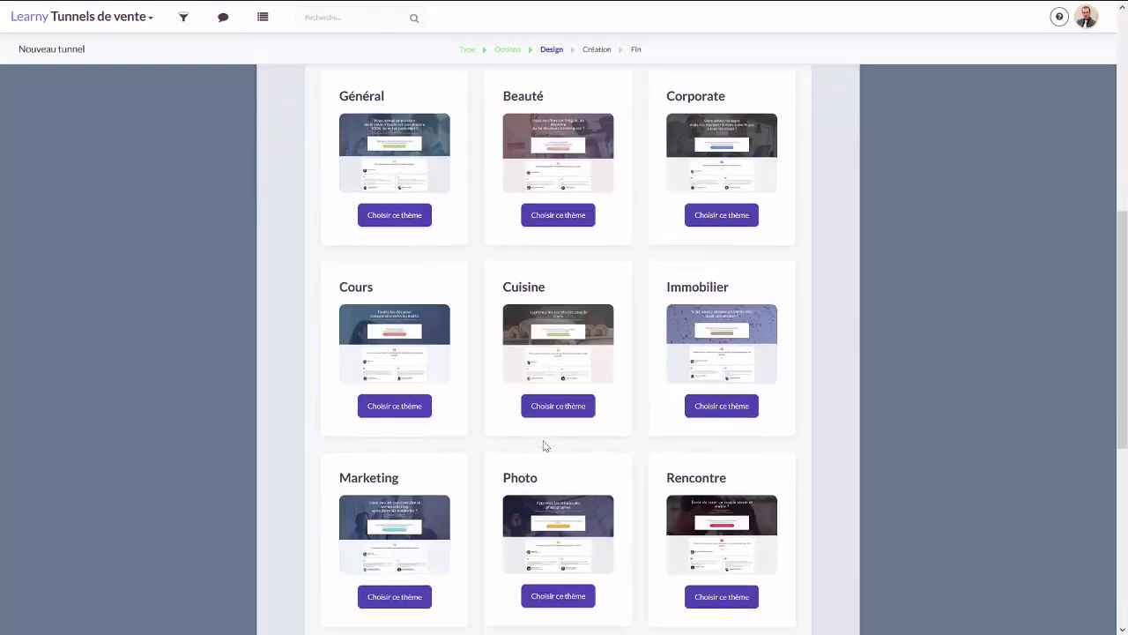
scroll(543, 443, "up", 1)
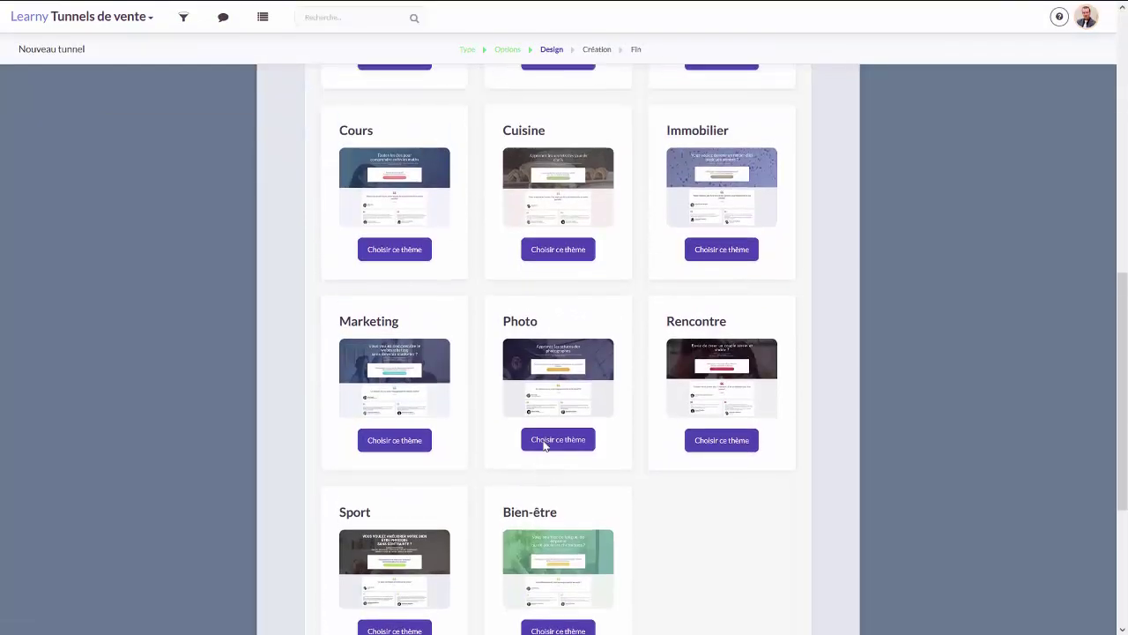
scroll(543, 528, "down", 2)
left_click(548, 557)
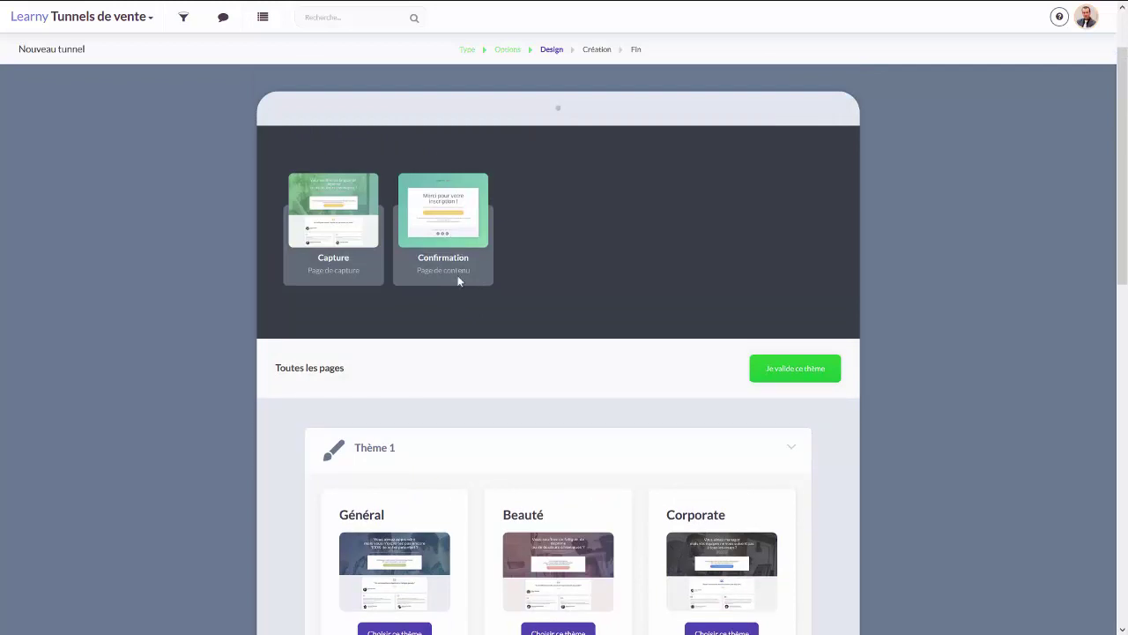
left_click(801, 377)
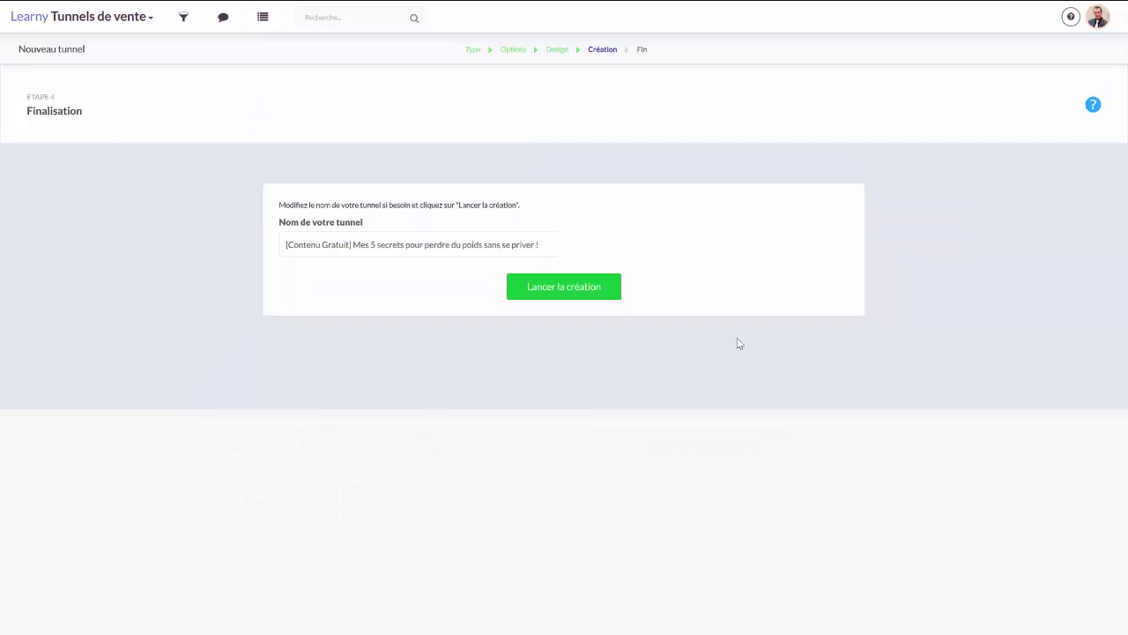
Launch the funnel's creation under its proposed name, continue to its overview and dismiss the introductory message about funnels.
left_click(559, 286)
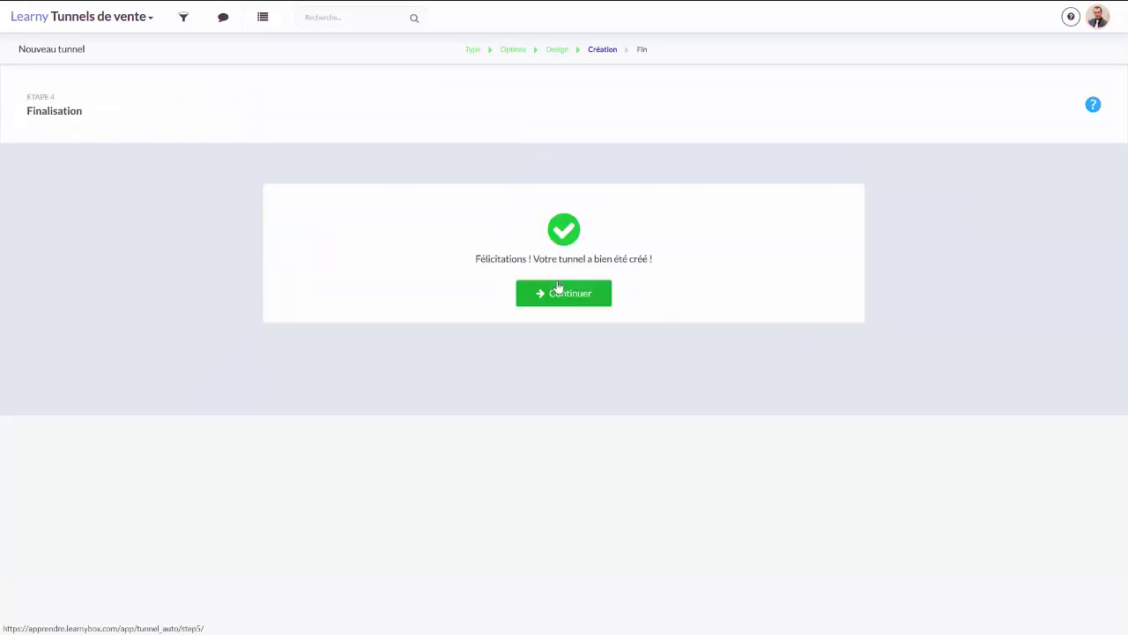
left_click(556, 295)
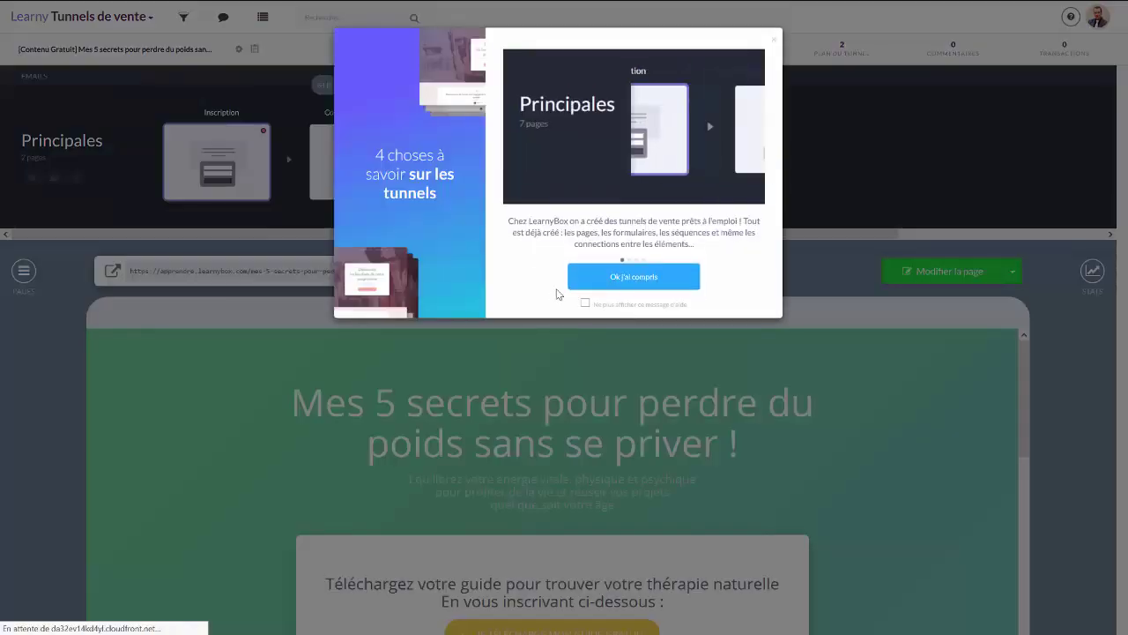
left_click(611, 286)
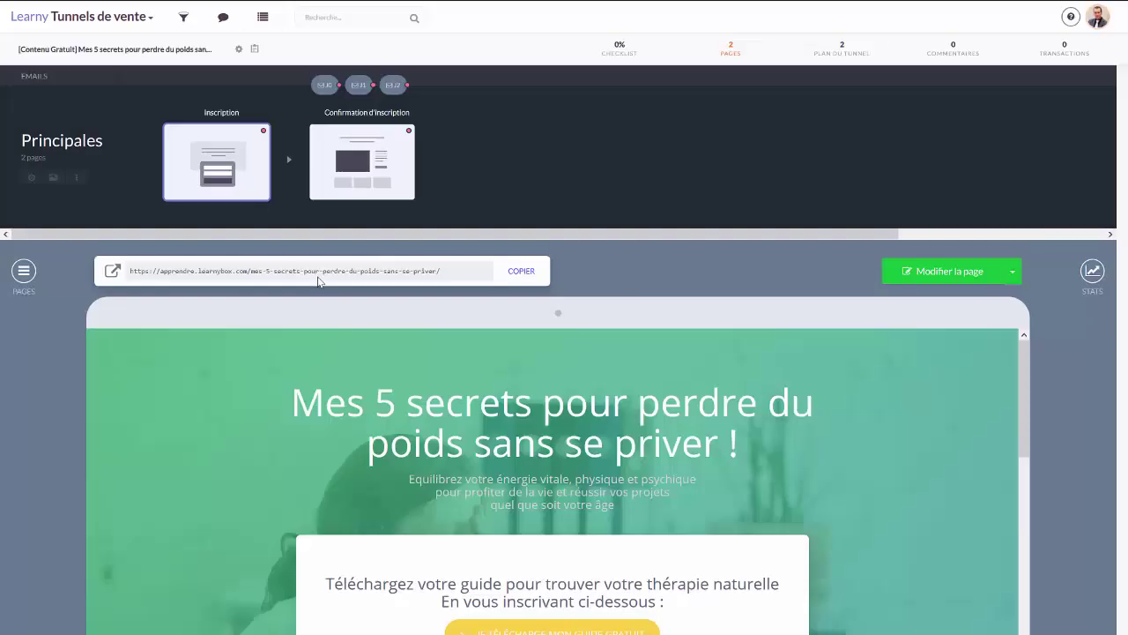
Examine the previews of the funnel's Inscription capture page and Confirmation d'inscription page.
scroll(319, 280, "down", 3)
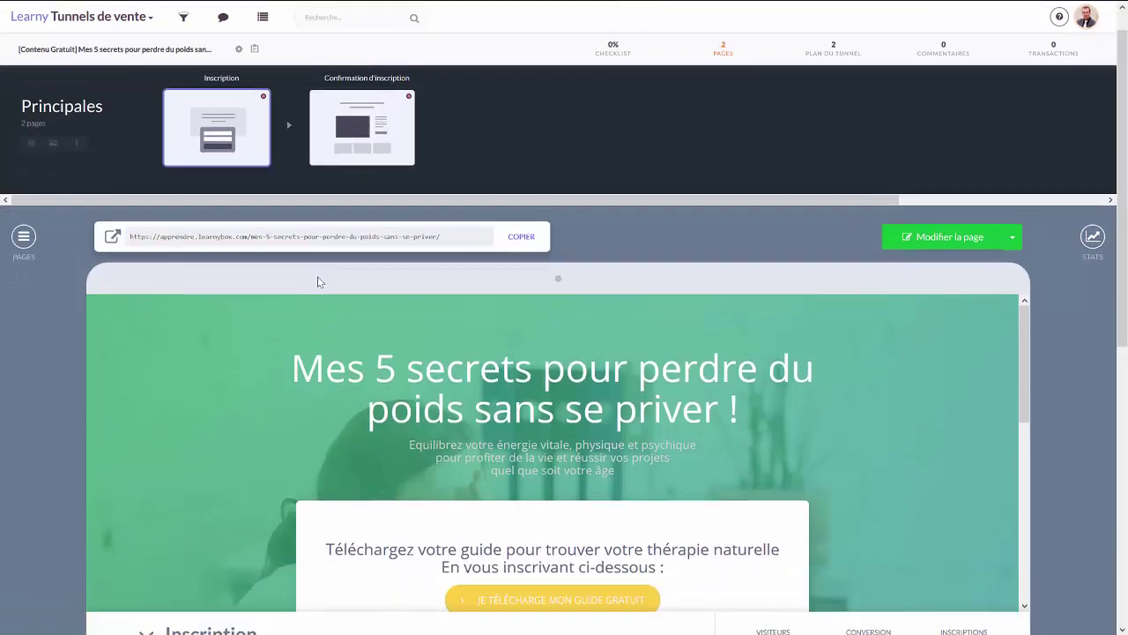
scroll(318, 279, "down", 3)
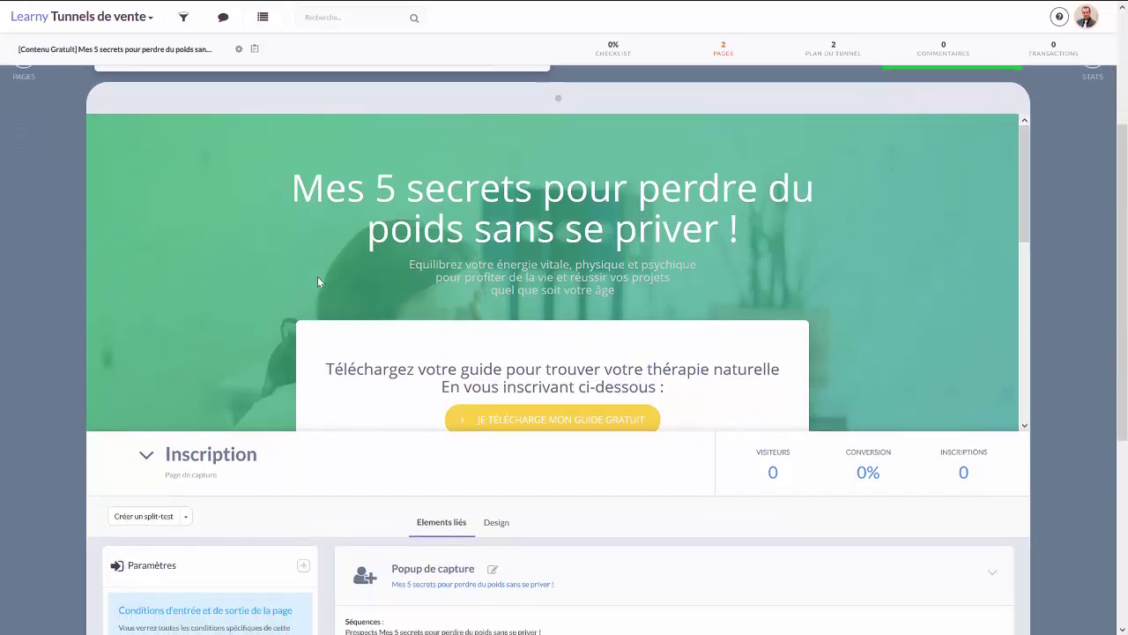
scroll(533, 230, "down", 2)
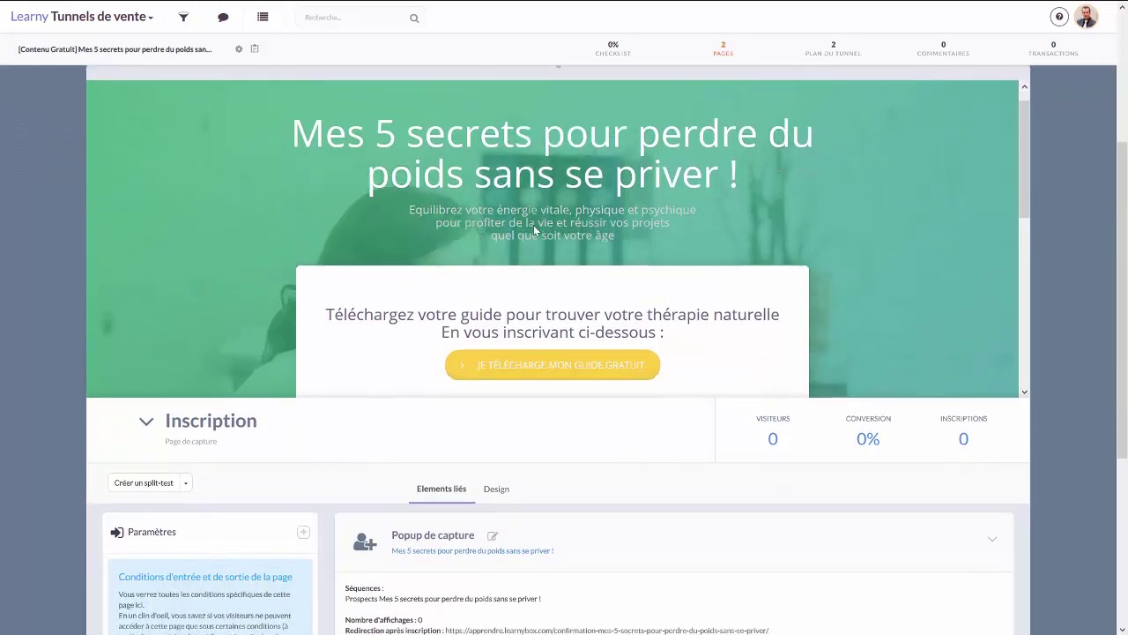
scroll(534, 230, "down", 2)
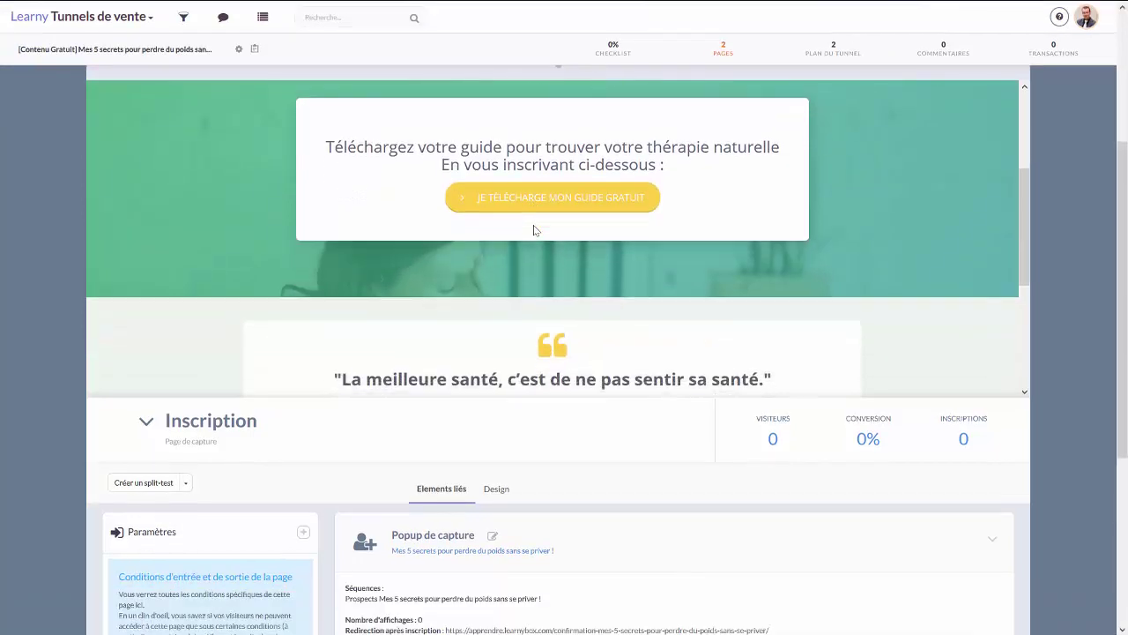
scroll(533, 230, "down", 5)
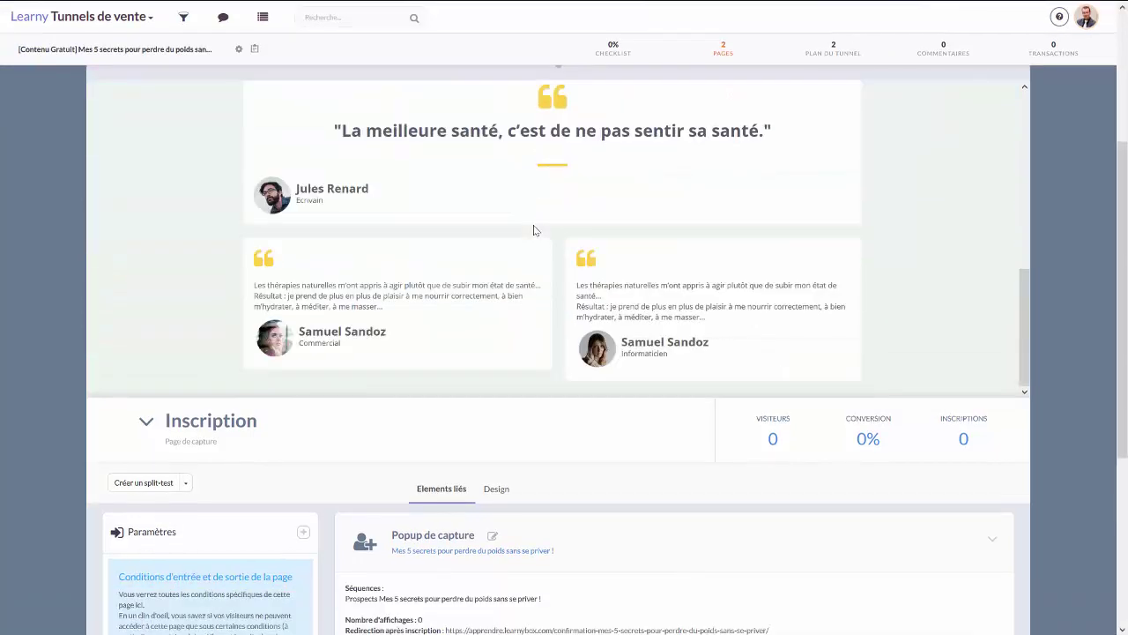
scroll(533, 230, "up", 10)
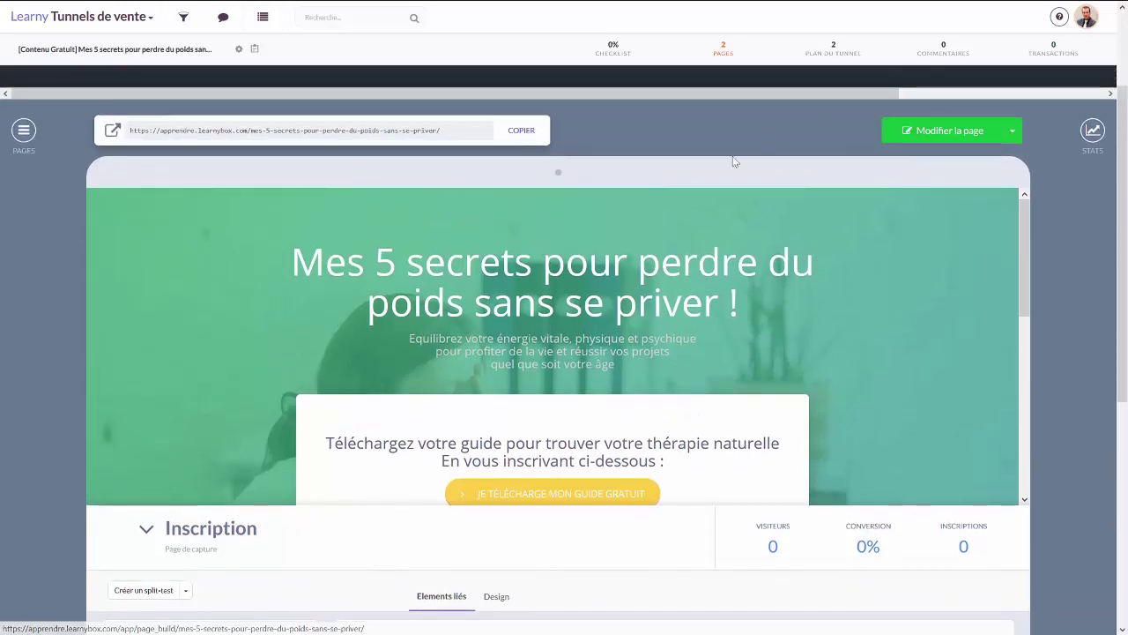
scroll(732, 159, "up", 2)
scroll(732, 161, "up", 1)
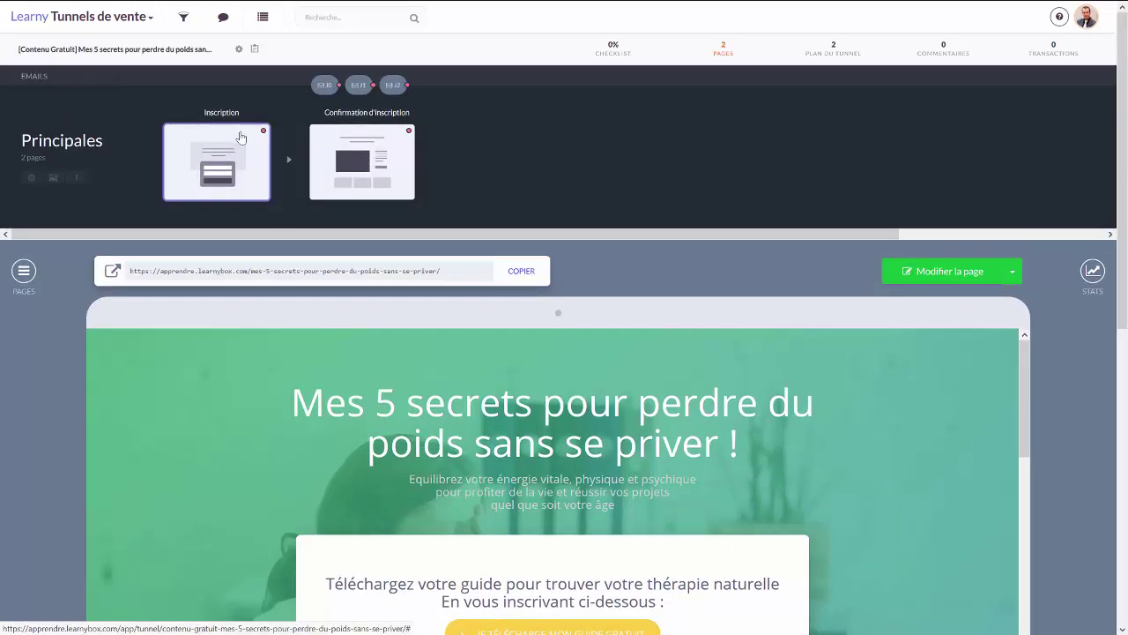
left_click(377, 159)
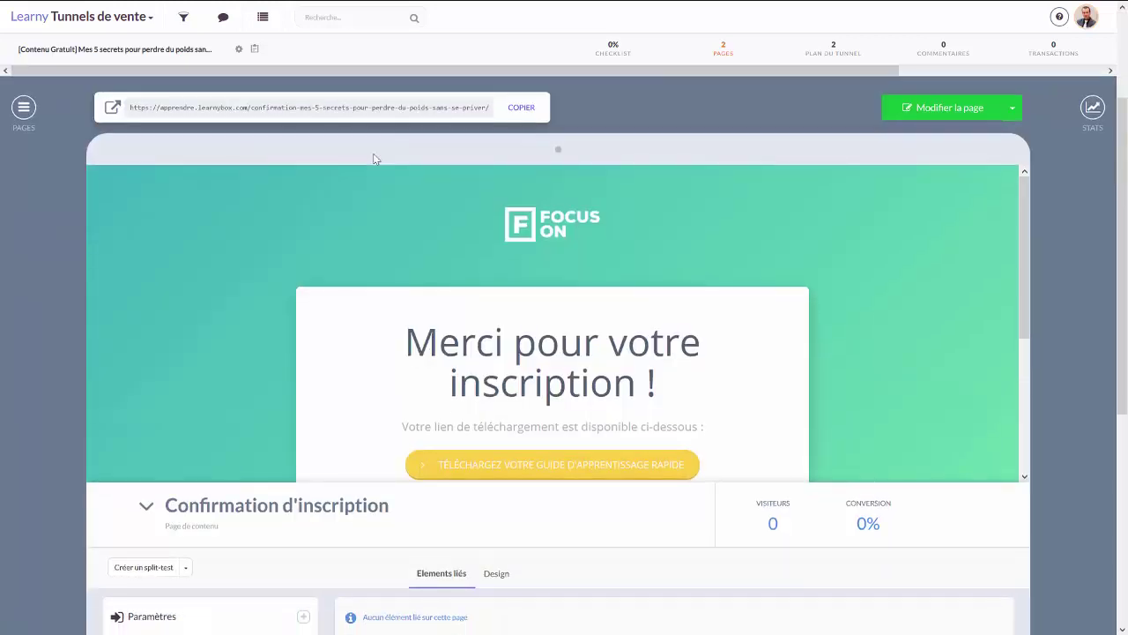
scroll(372, 158, "up", 2)
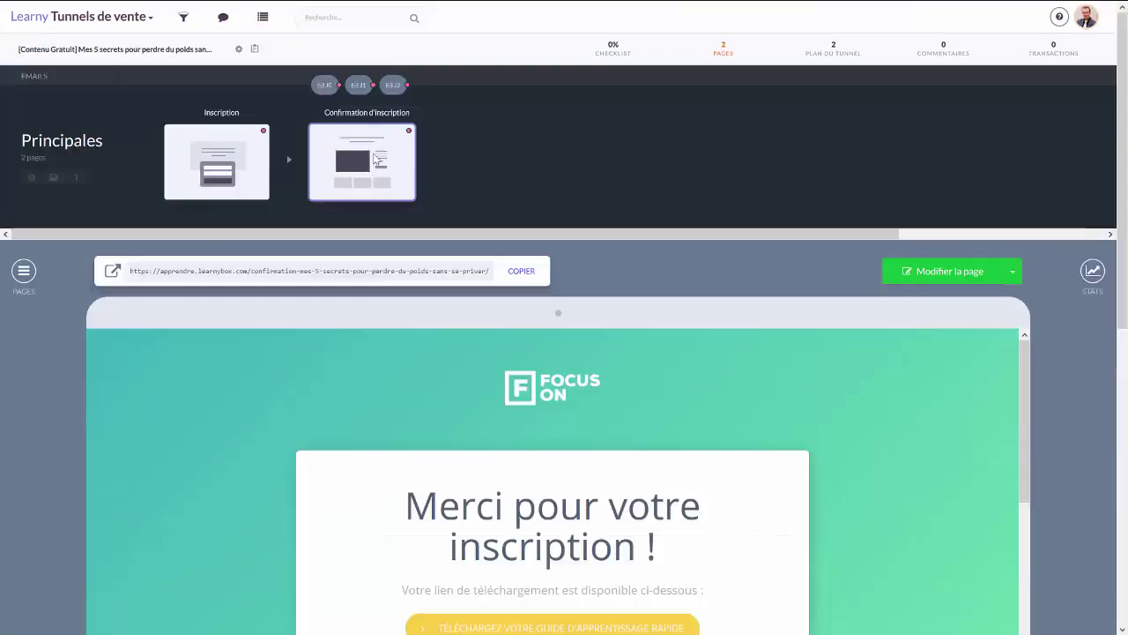
Select the funnel's Inscription page and open it in the page editor.
left_click(213, 152)
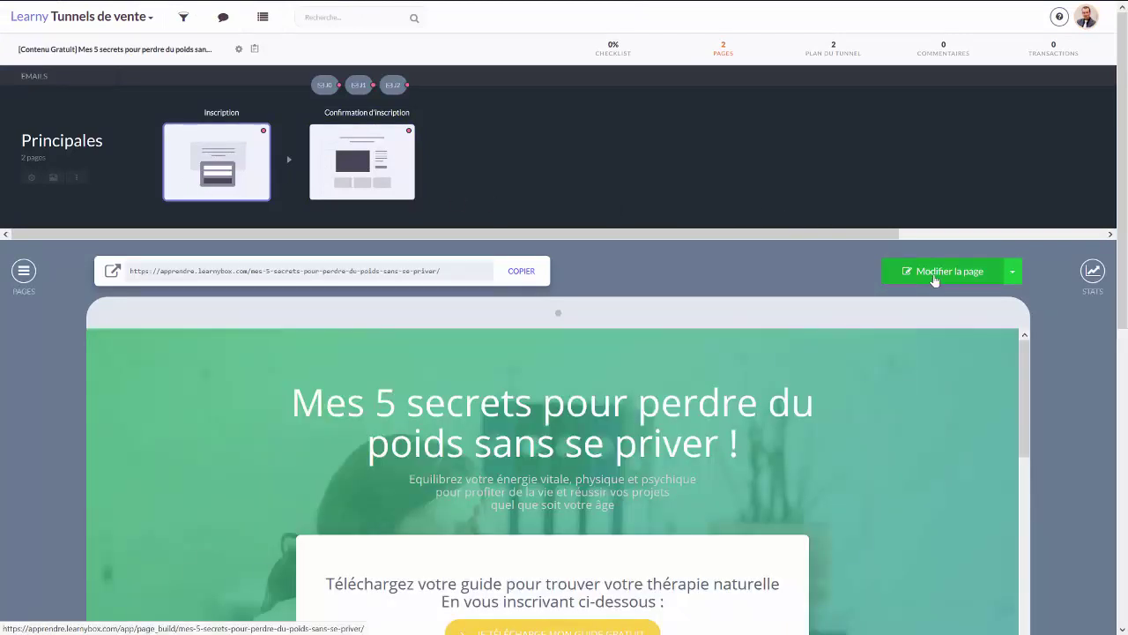
left_click(934, 279)
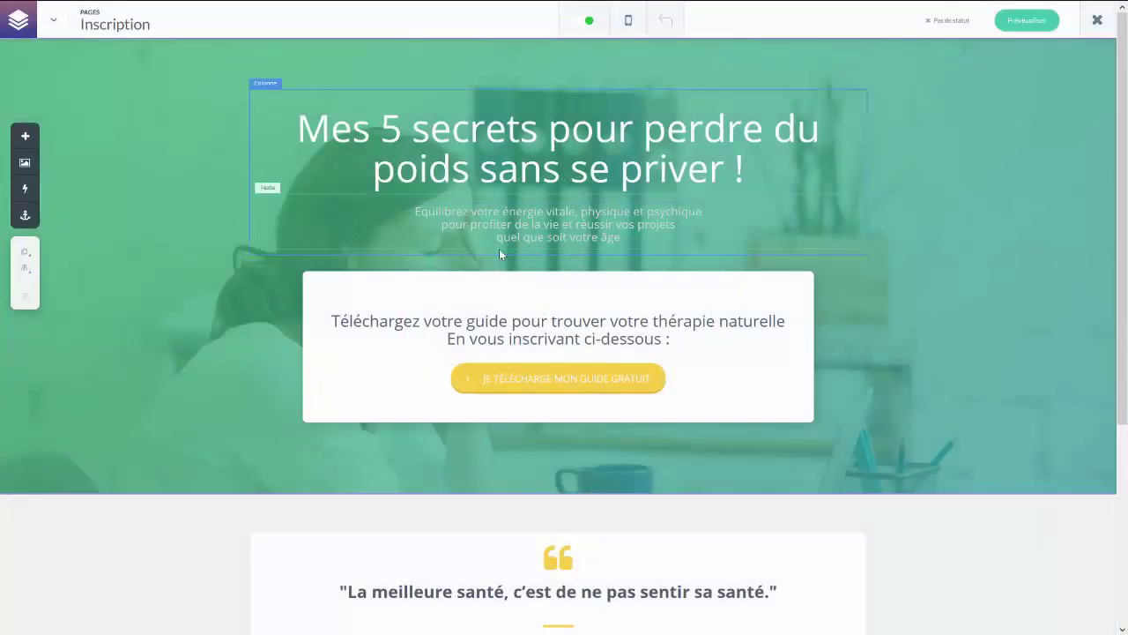
Try to reword the text above the download button as "Accéder à la vidéo immédiatement pour découvrir mes secrets en vous inscrivant ci-dessous :".
left_click(393, 319)
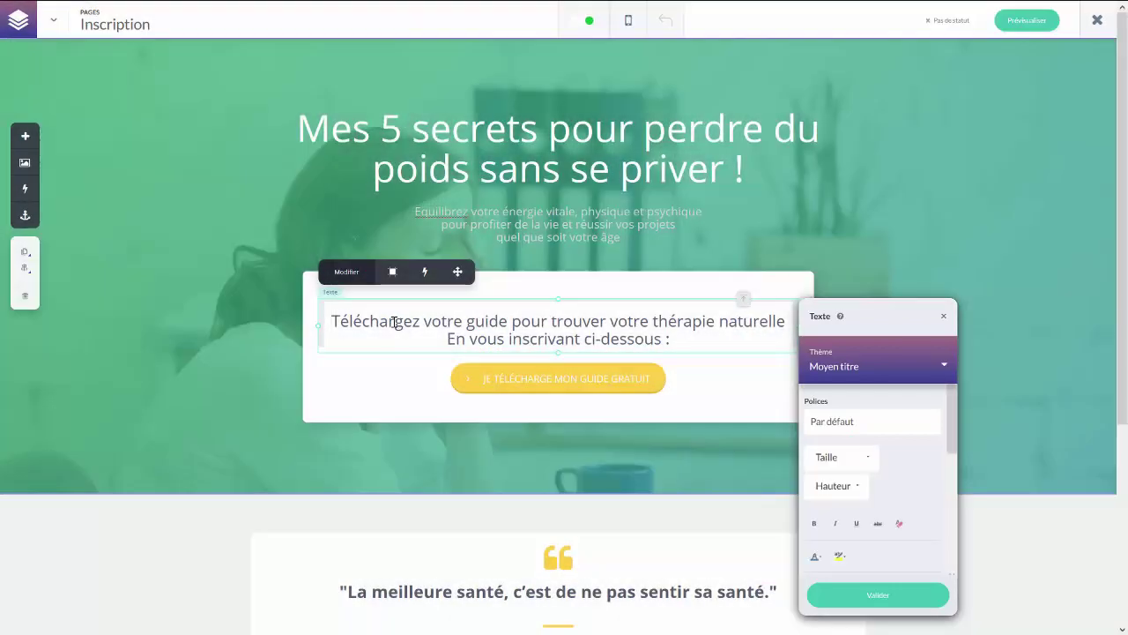
left_click_drag(394, 322, 343, 321)
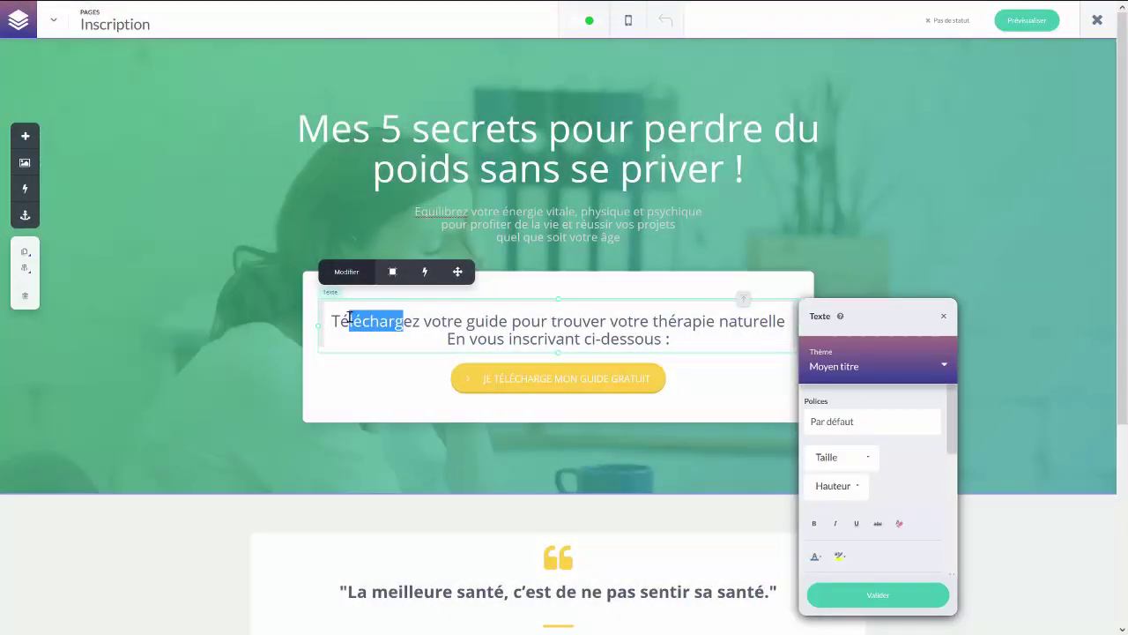
key("BackSpace")
key("Delete")
key("Delete")
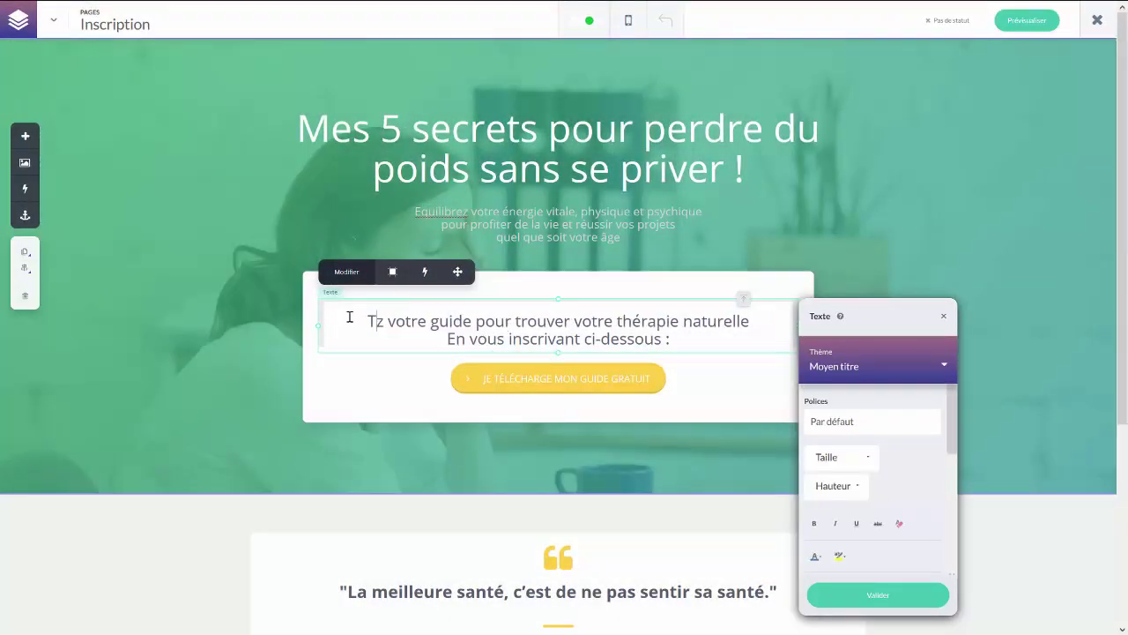
key("BackSpace")
key("Delete")
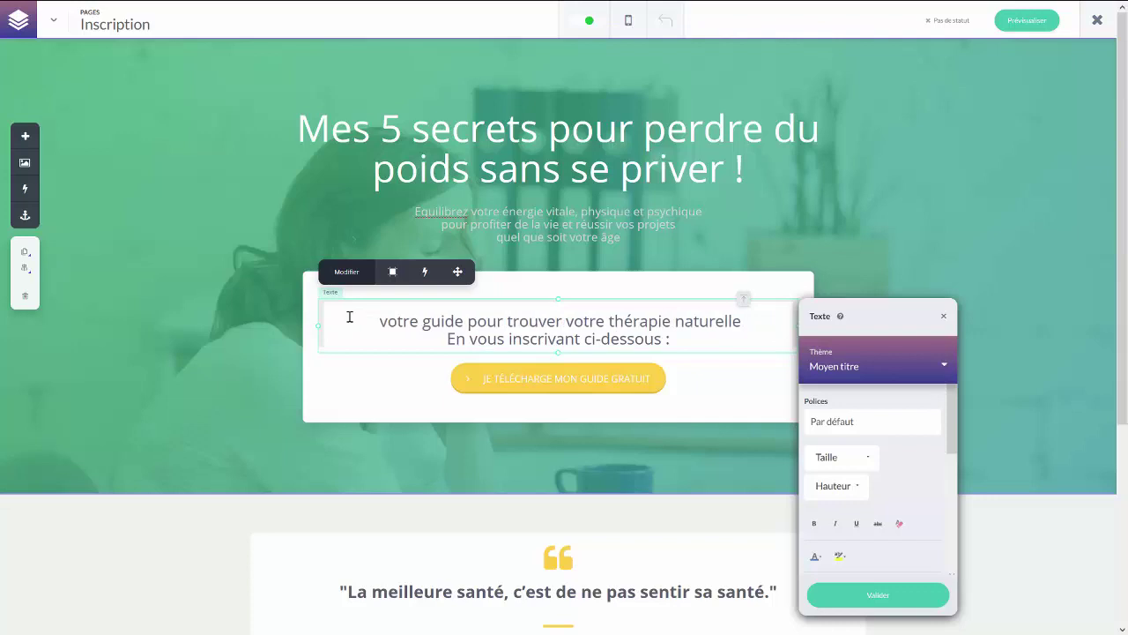
type("A ")
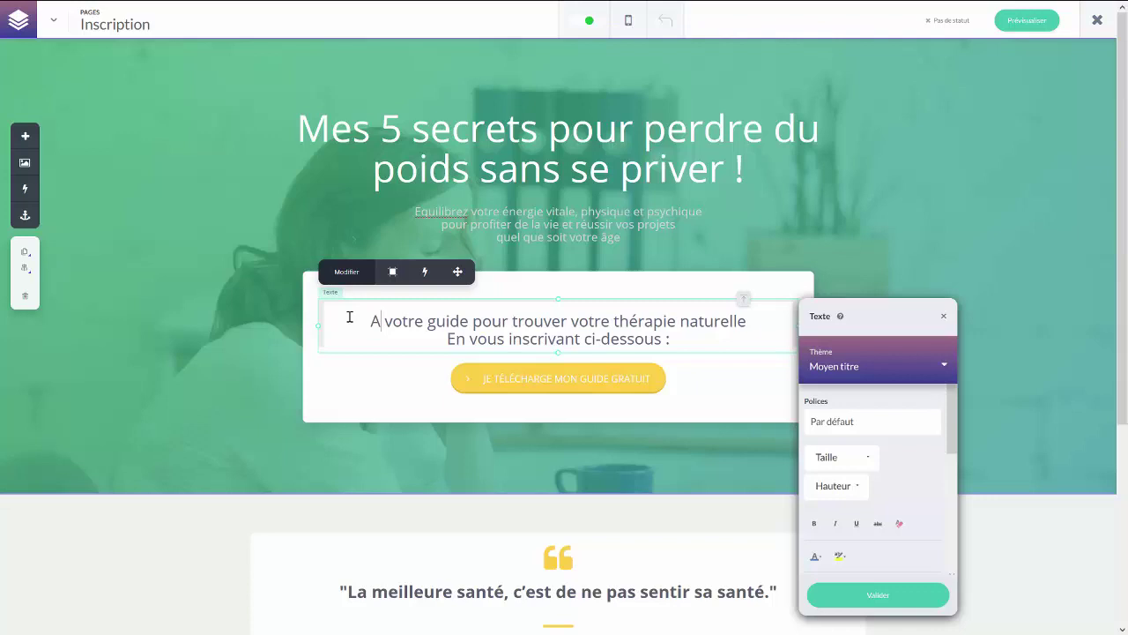
type("ccéder à la vidéo immédiatement pour découvrir ")
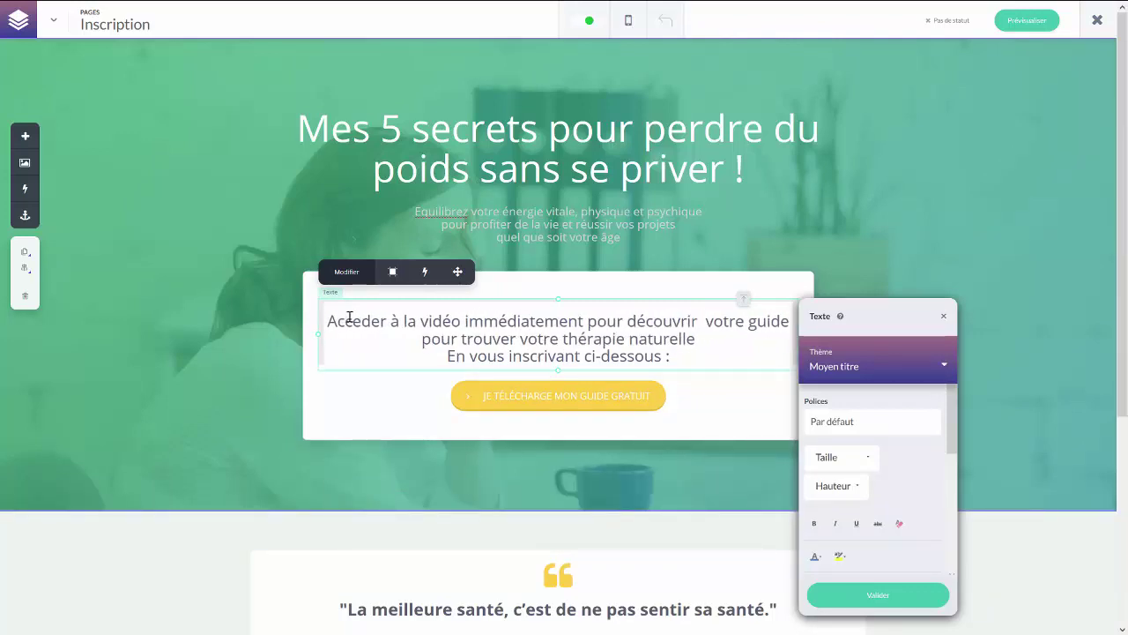
type("mes secrets")
key("shift+Down")
key("Delete")
type("en")
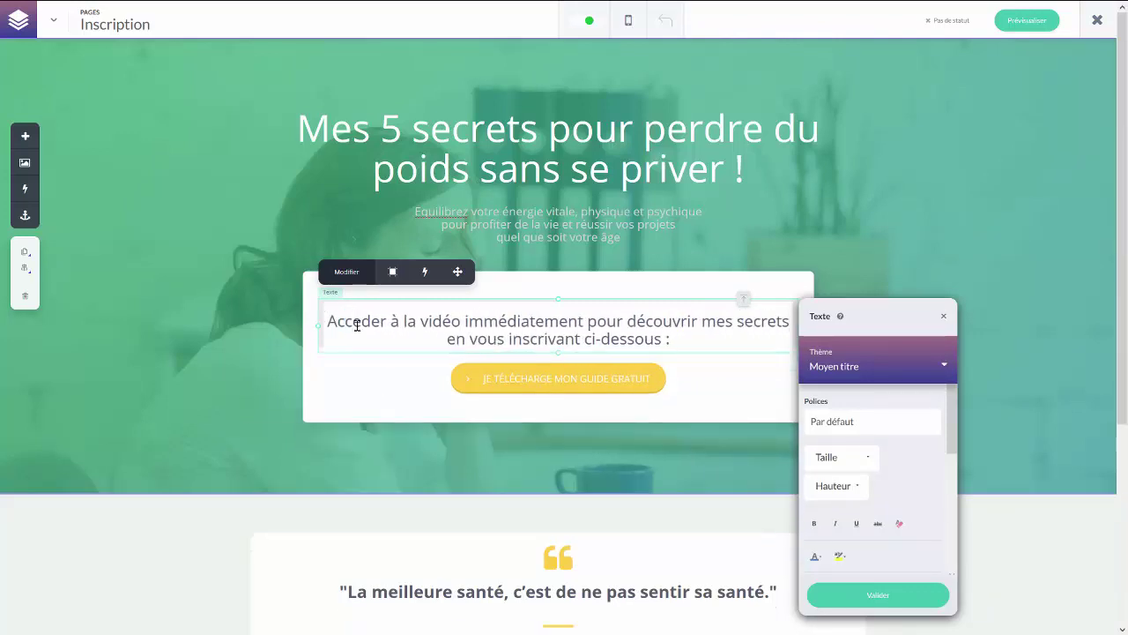
key("Escape")
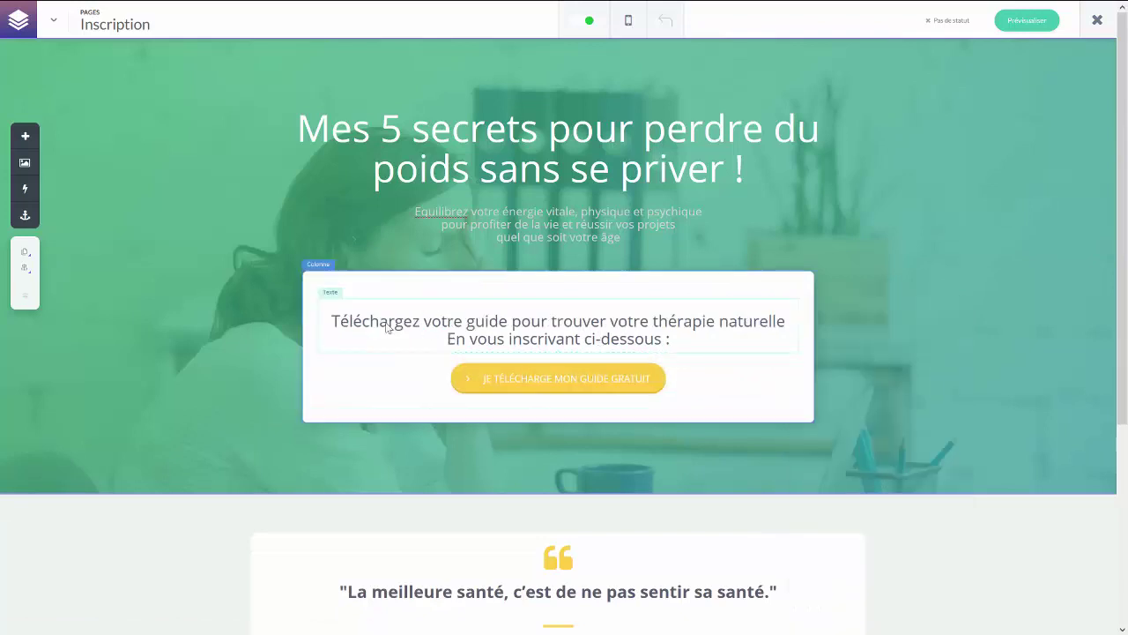
Replace the header section's background with the theme image of a woman seen from behind and validate the change.
left_click(126, 112)
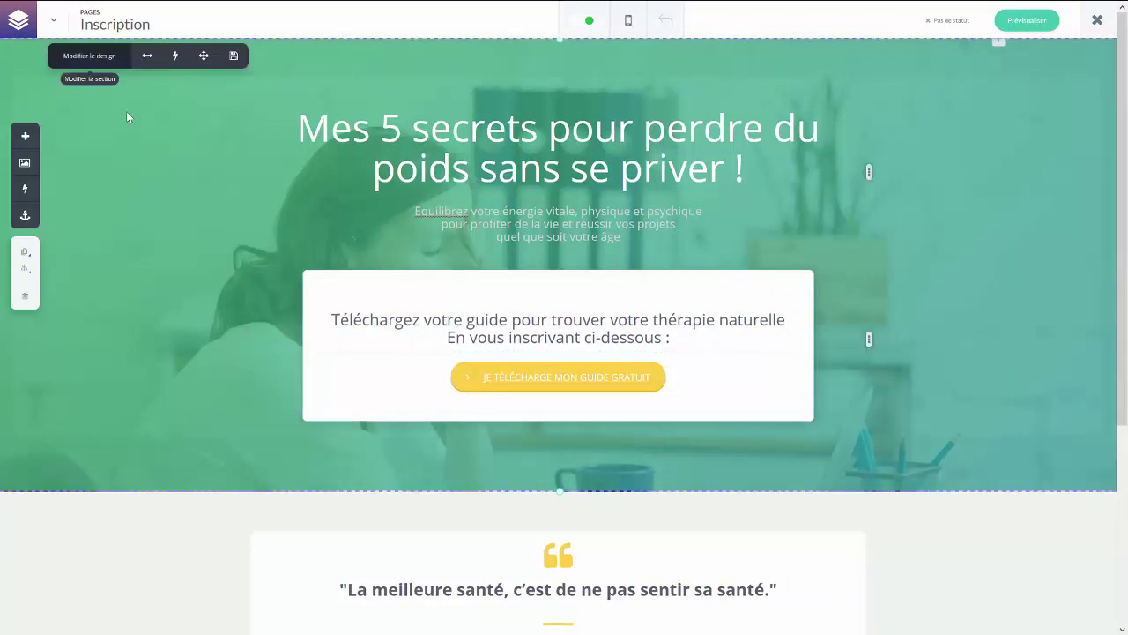
left_click(103, 58)
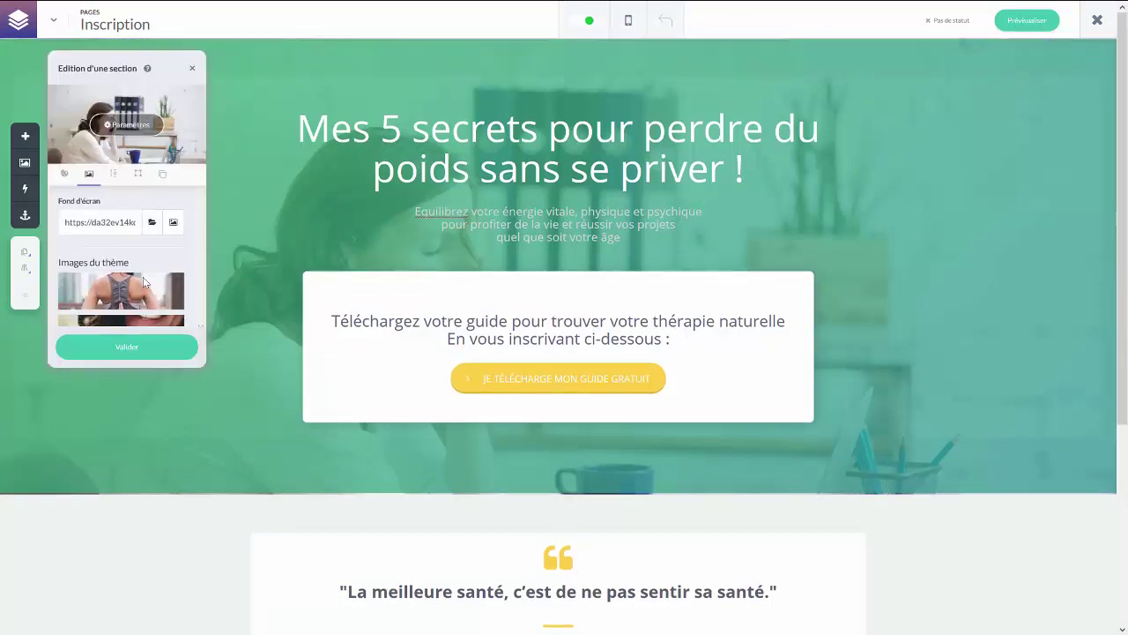
scroll(143, 280, "down", 5)
scroll(144, 281, "up", 5)
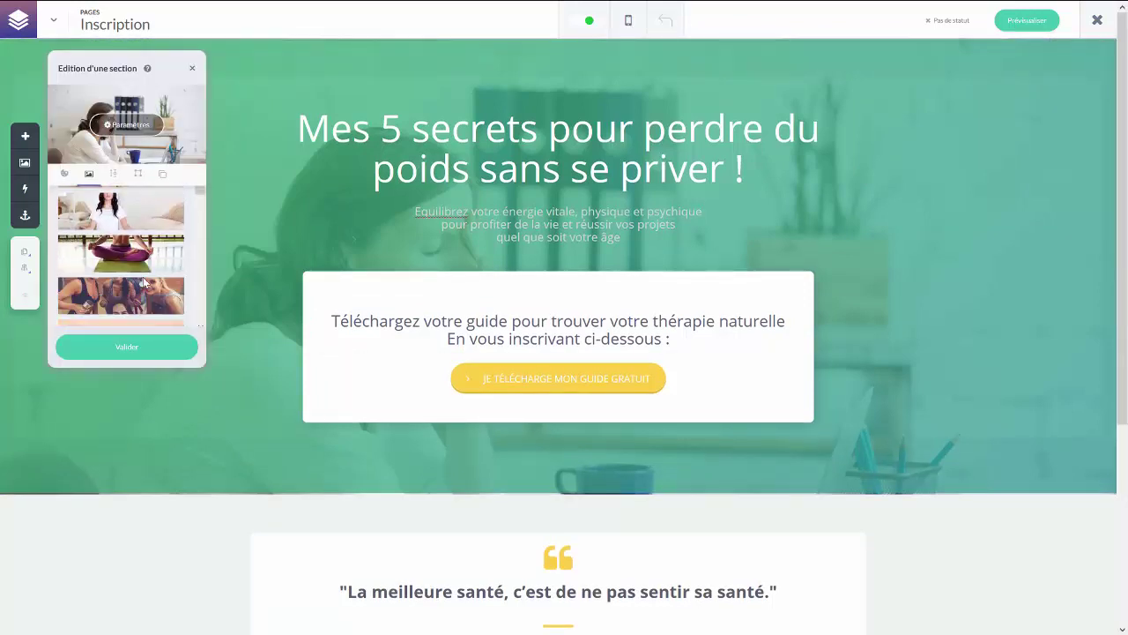
left_click(138, 253)
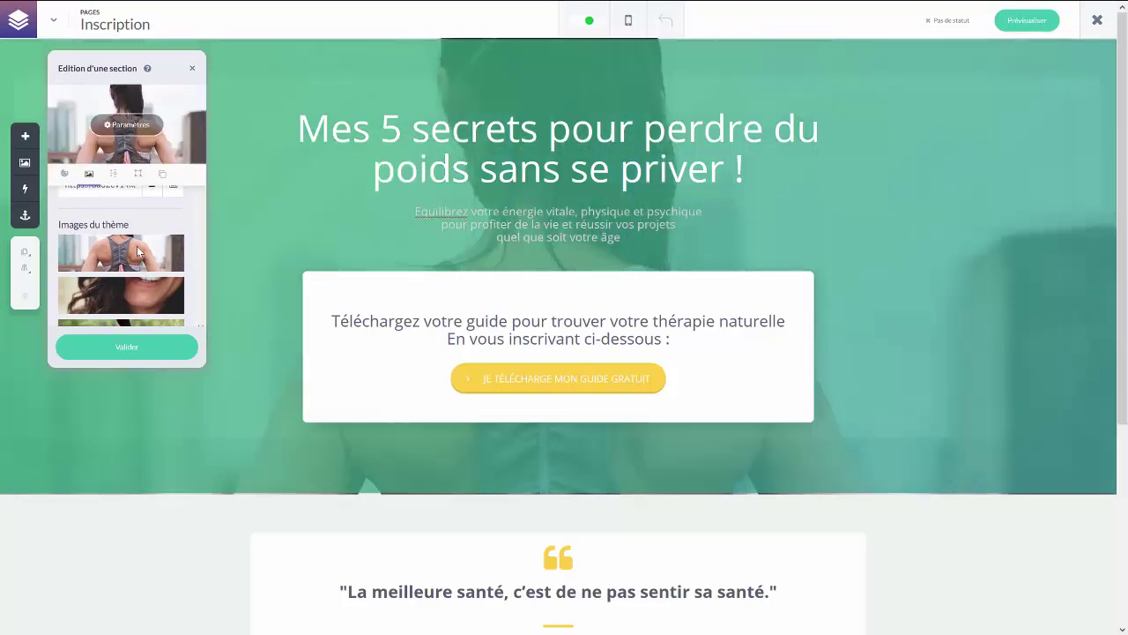
left_click(136, 351)
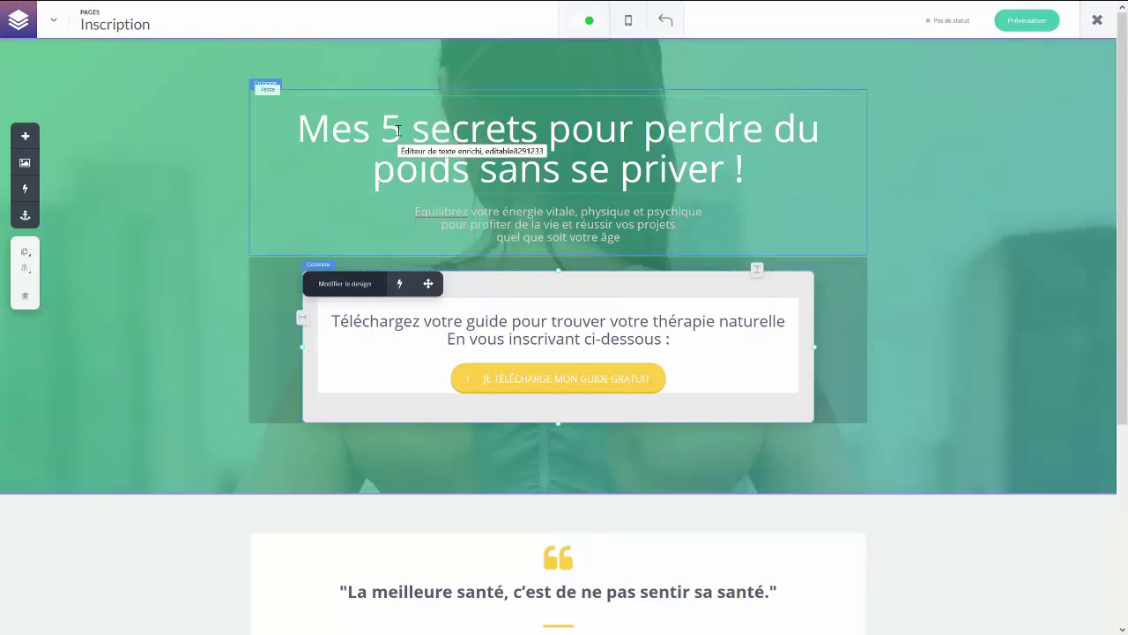
left_click(367, 139)
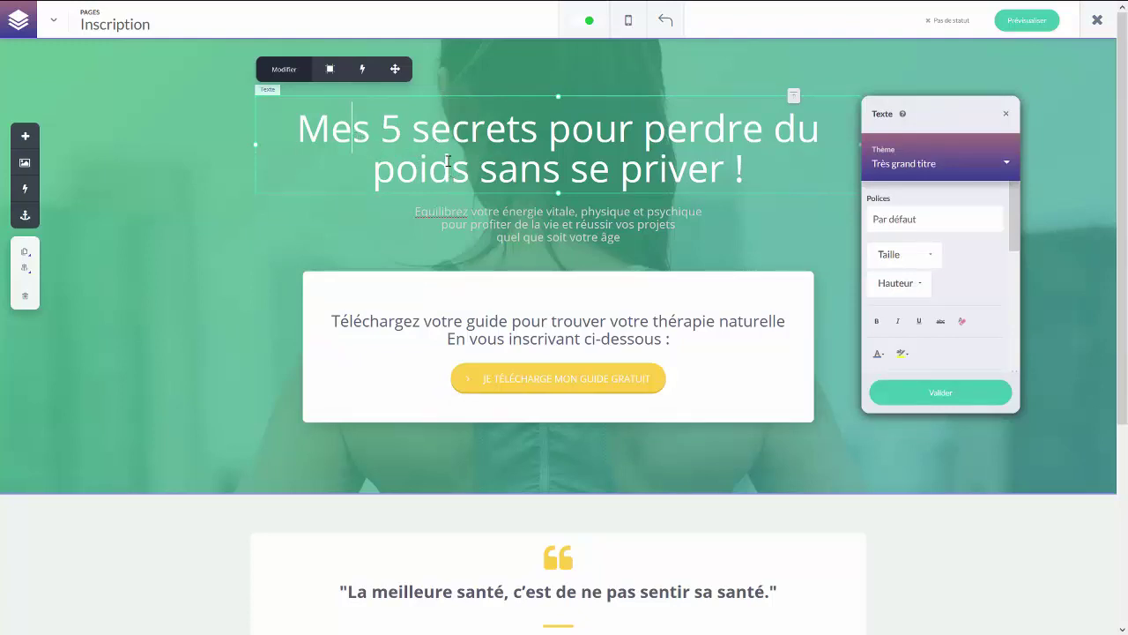
left_click(206, 306)
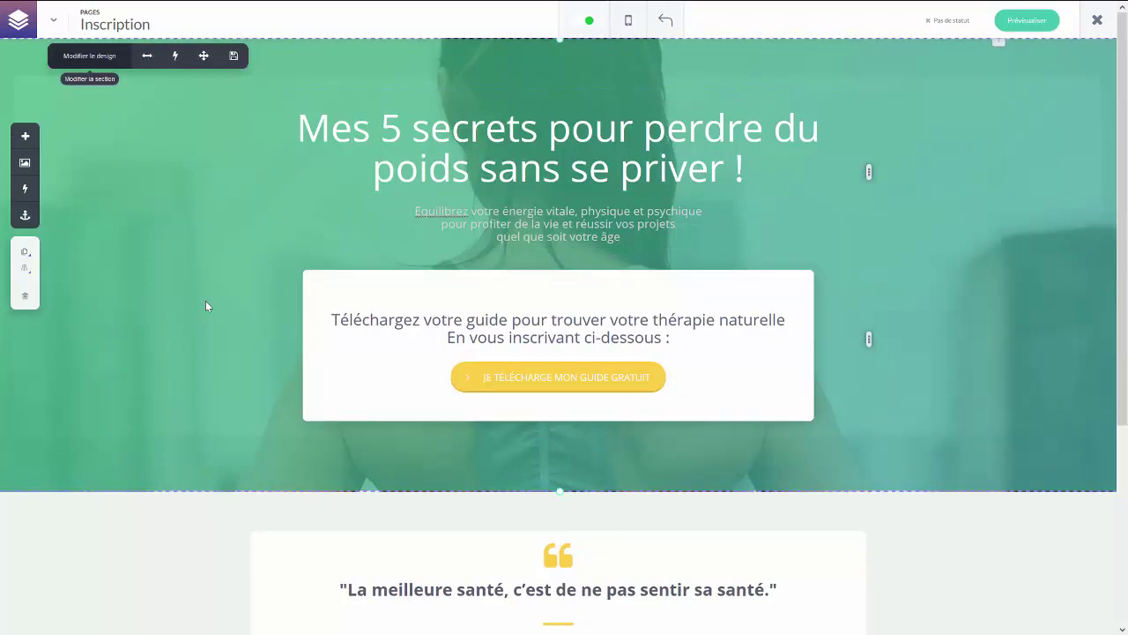
scroll(205, 305, "down", 1)
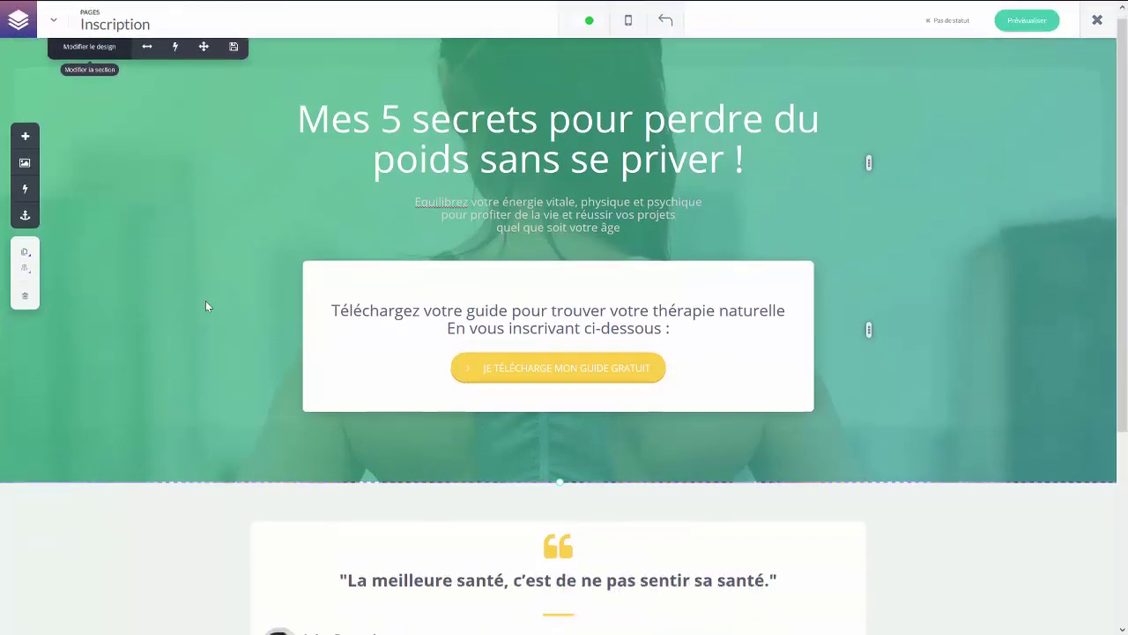
scroll(205, 306, "up", 1)
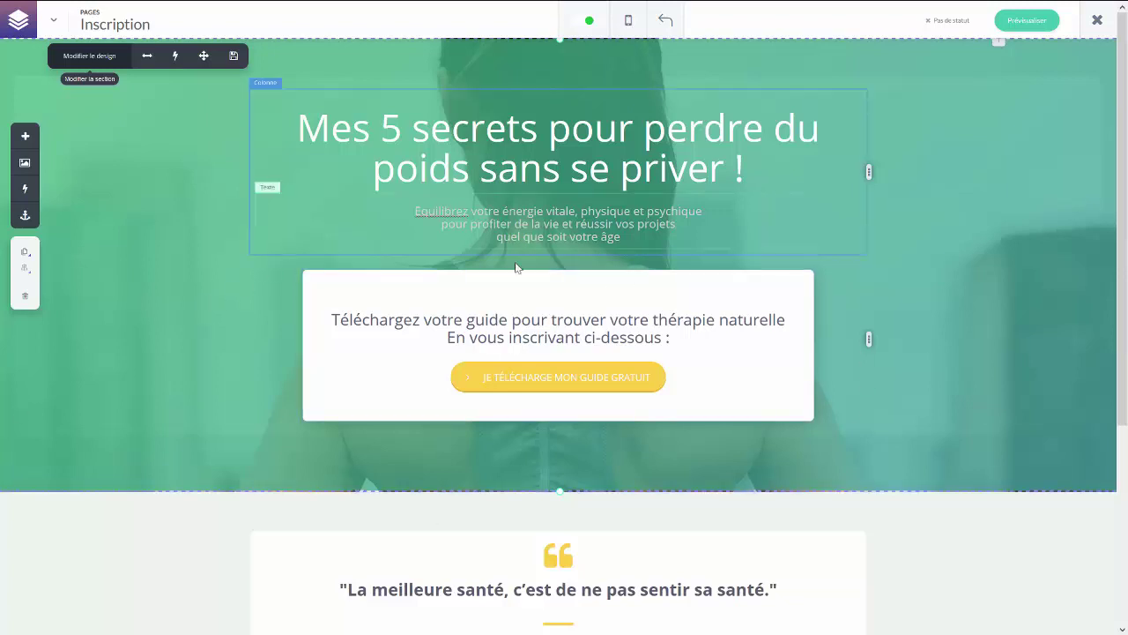
Inspect the click action of the guide download button and open its linked capture pop-up for editing.
left_click(533, 387)
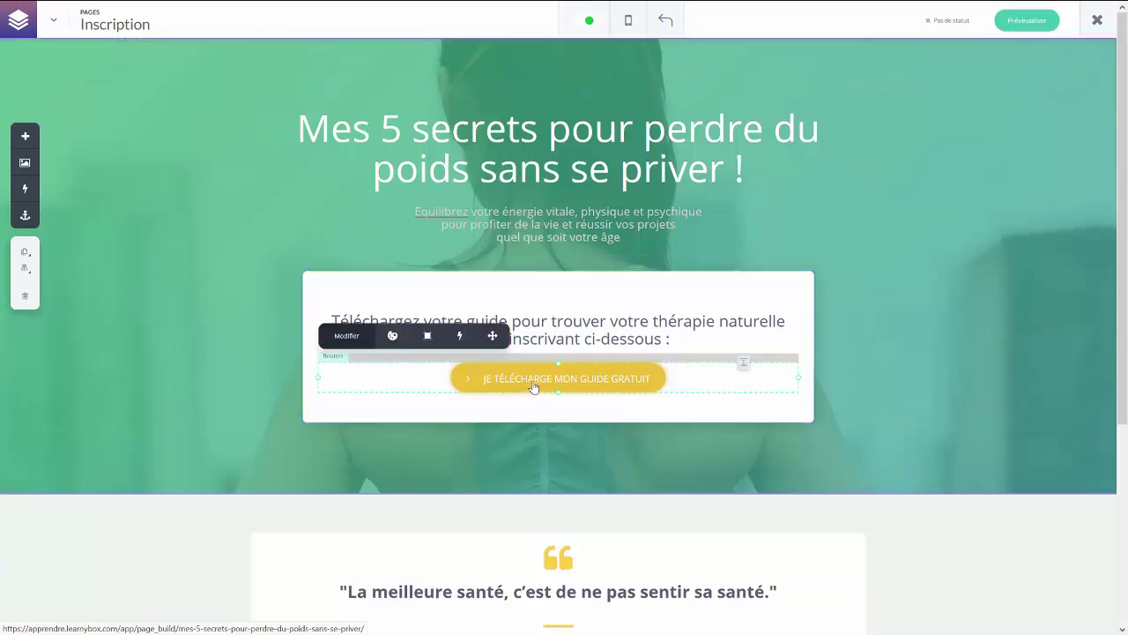
left_click(343, 336)
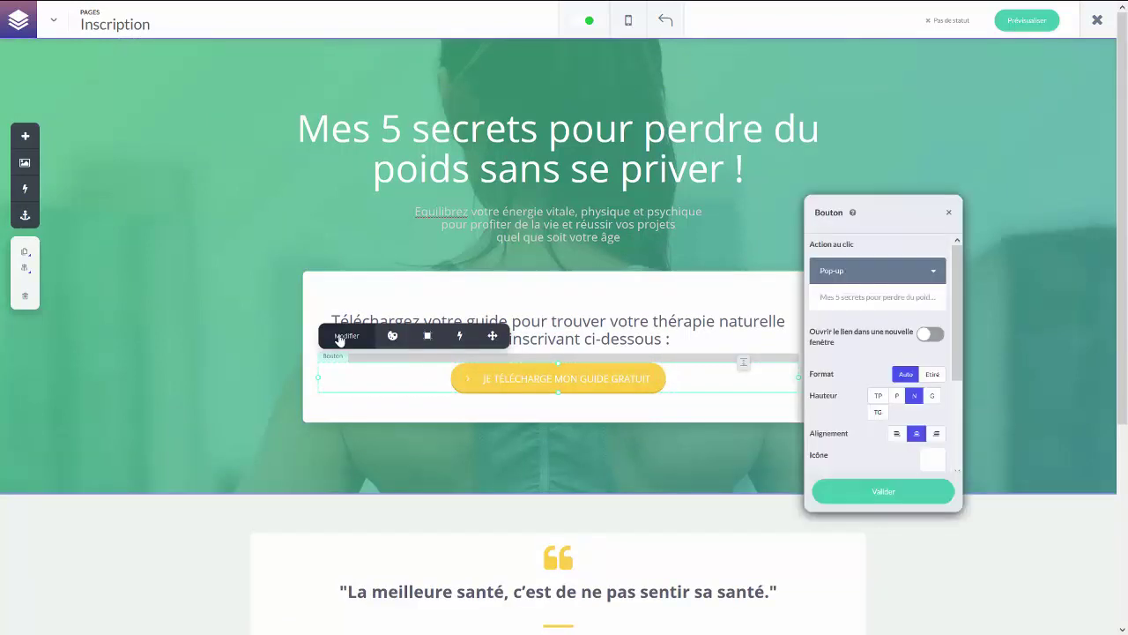
left_click(935, 276)
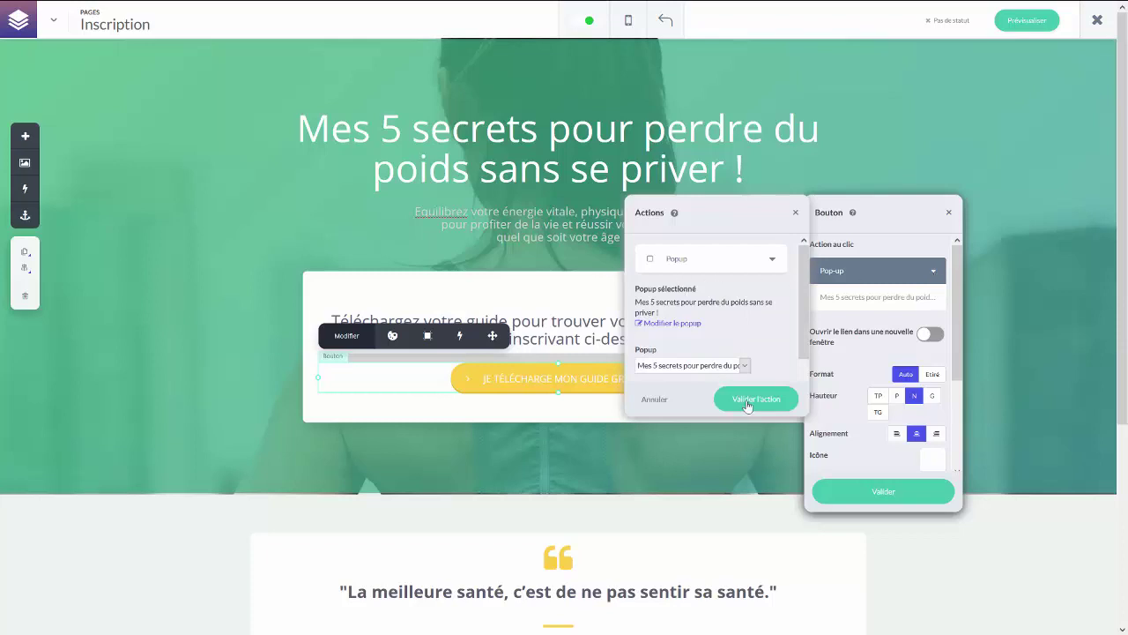
left_click(672, 324)
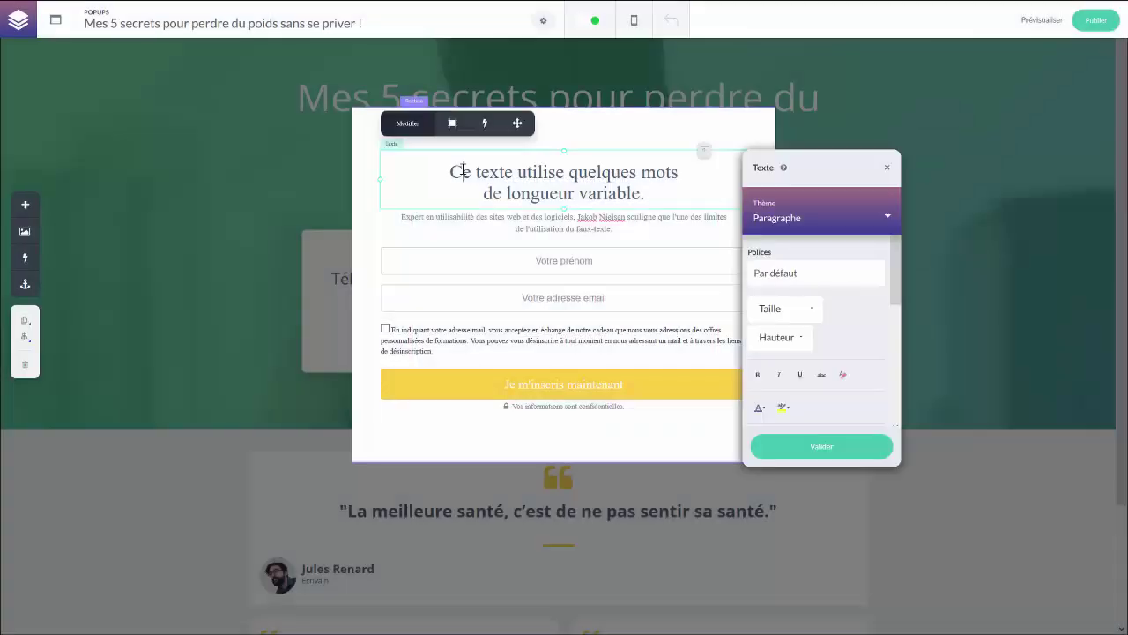
Try to overwrite the placeholder heading of the capture pop-up with test text.
left_click_drag(462, 172, 610, 176)
type("ddv")
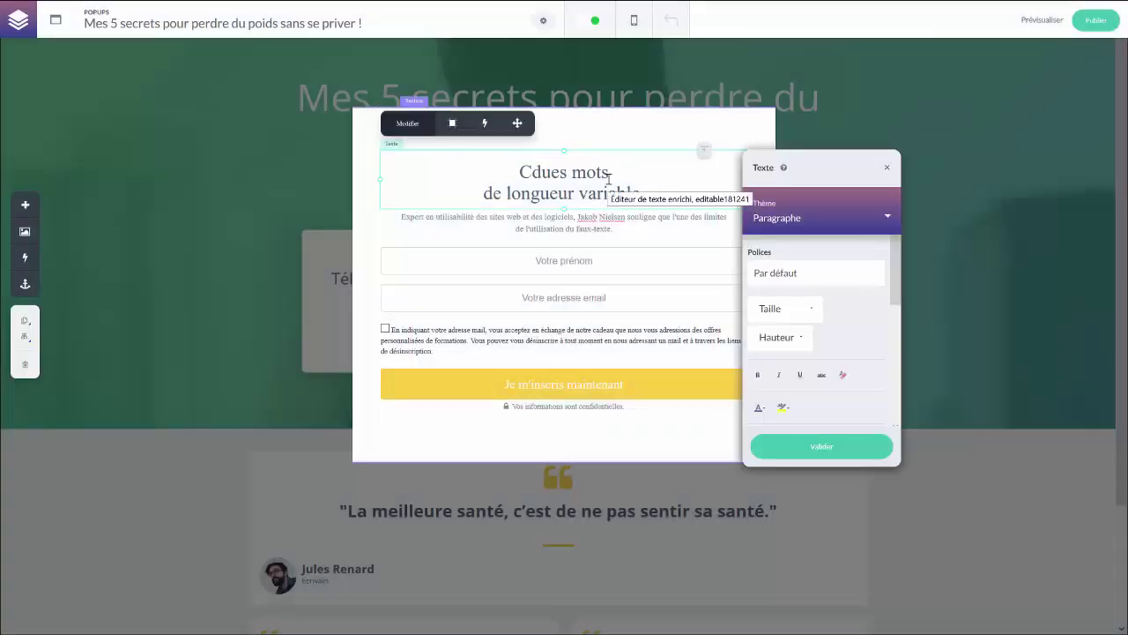
type("dvd")
key("BackSpace")
key("BackSpace")
key("BackSpace")
key("BackSpace")
key("BackSpace")
key("BackSpace")
key("BackSpace")
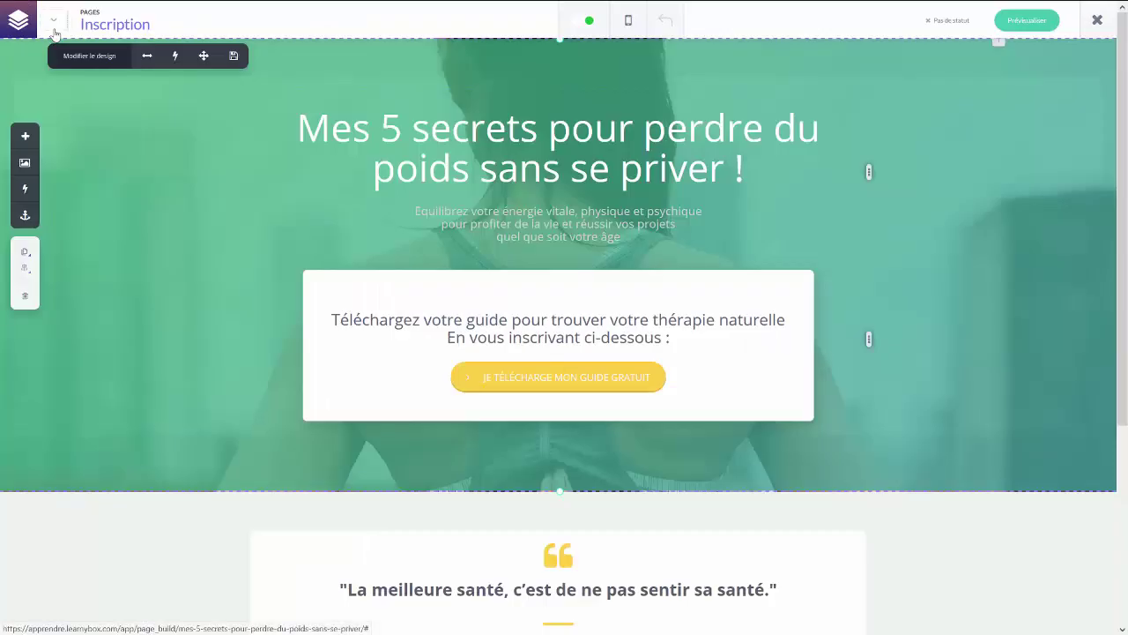
Switch to the Confirmation d'inscription page in the editor and select its thank-you heading text.
left_click(18, 19)
left_click(81, 138)
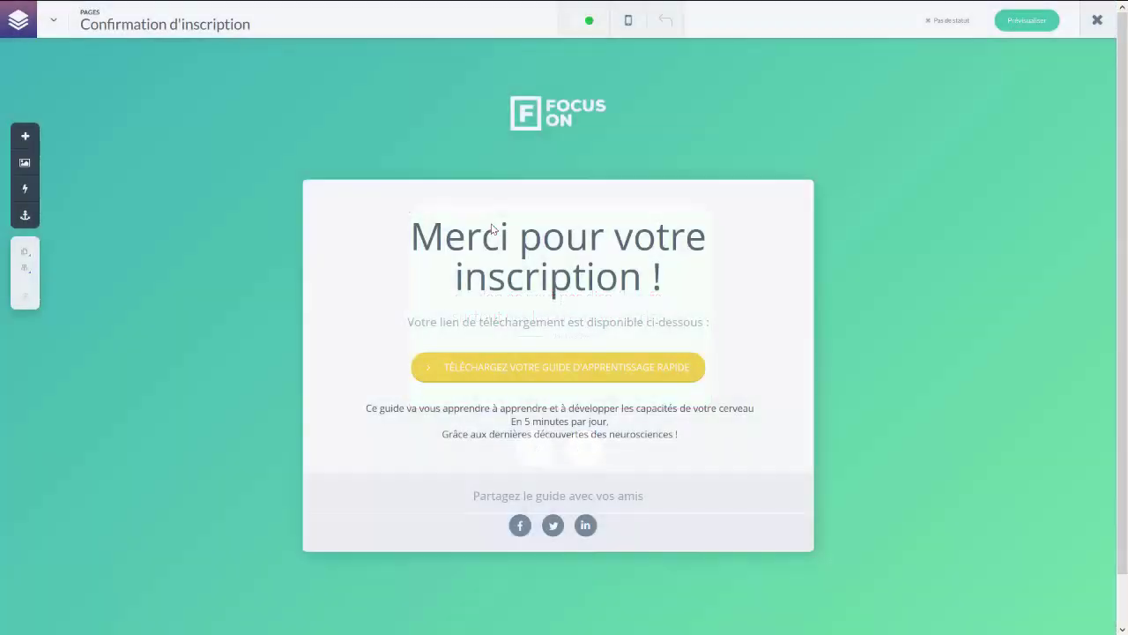
left_click(496, 231)
left_click_drag(408, 217, 596, 264)
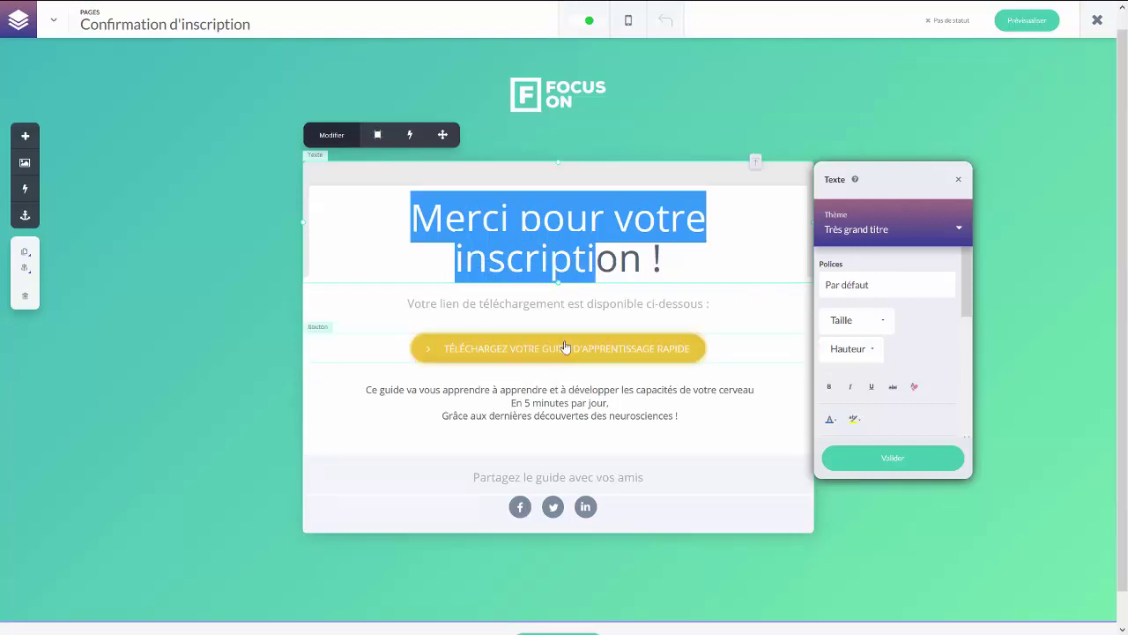
Examine the click actions available for the confirmation page's download button, including Adresse URL and Document.
mouse_move(628, 360)
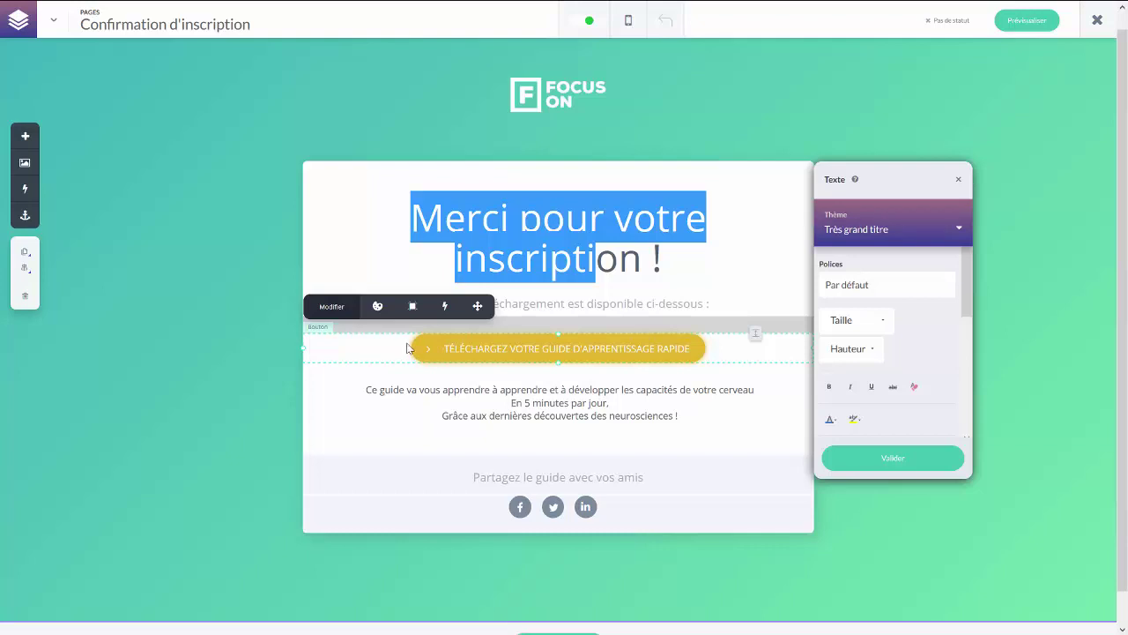
left_click(469, 353)
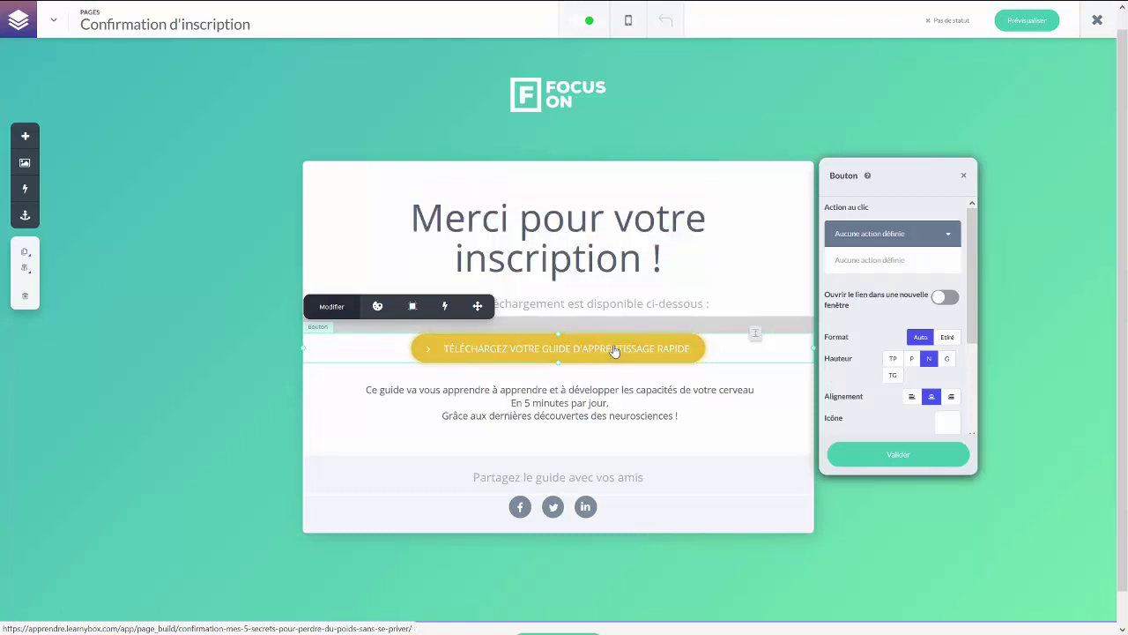
left_click(903, 231)
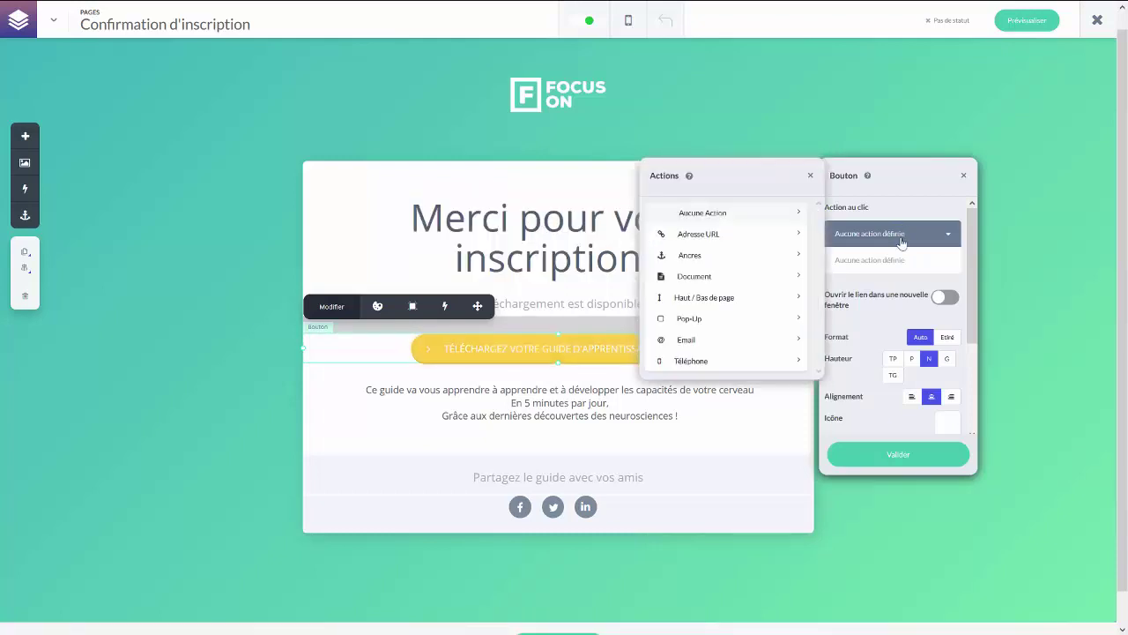
left_click(685, 243)
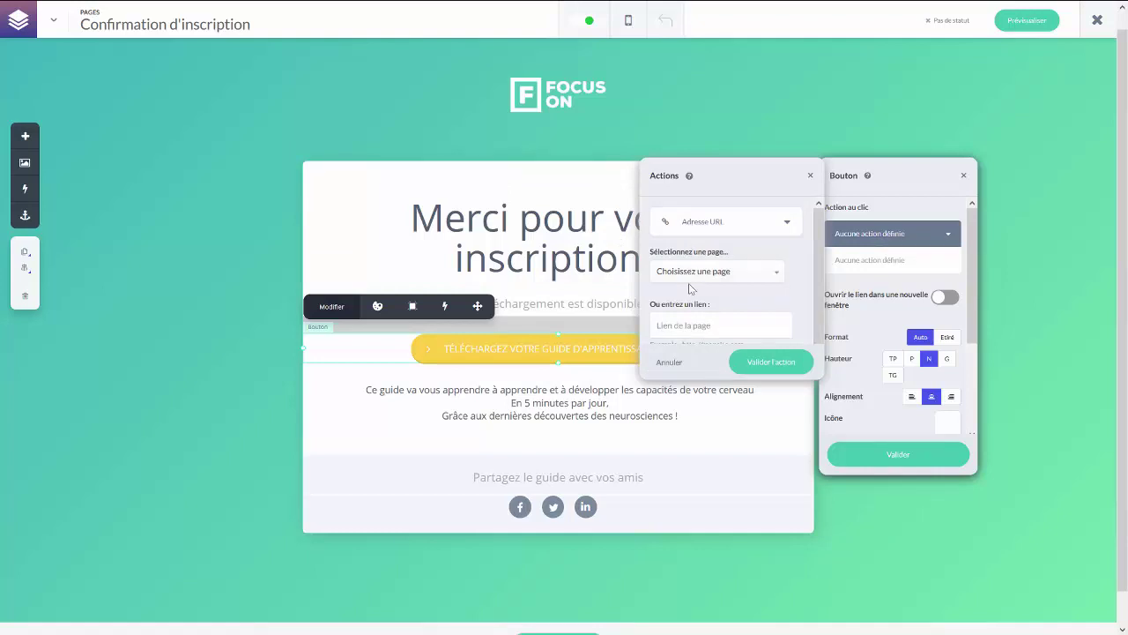
left_click(689, 325)
left_click(787, 225)
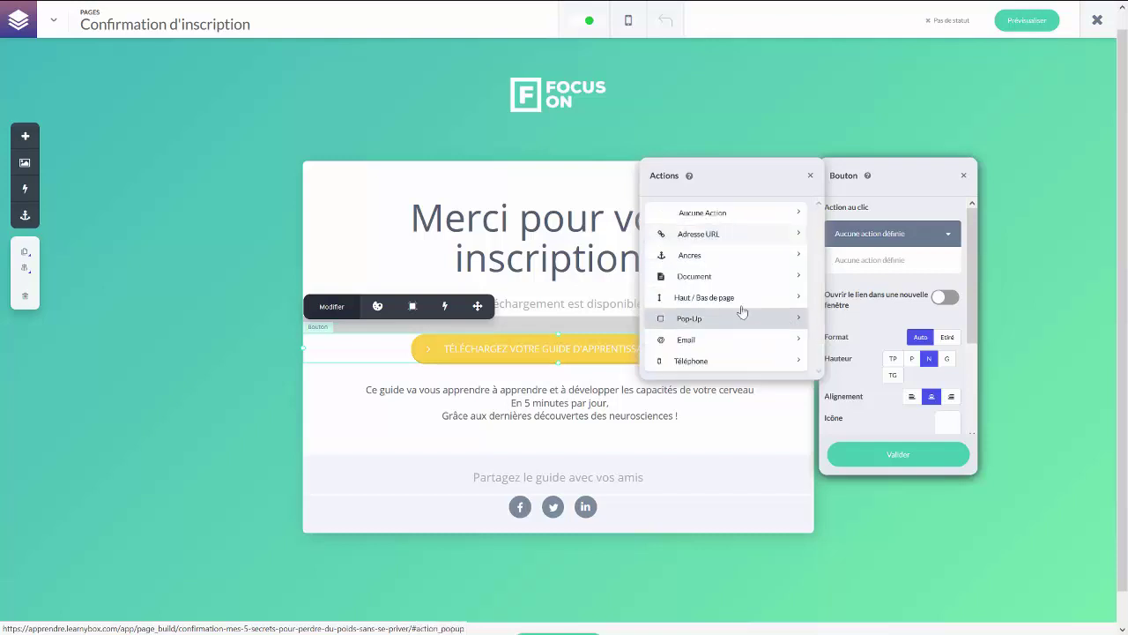
left_click(737, 276)
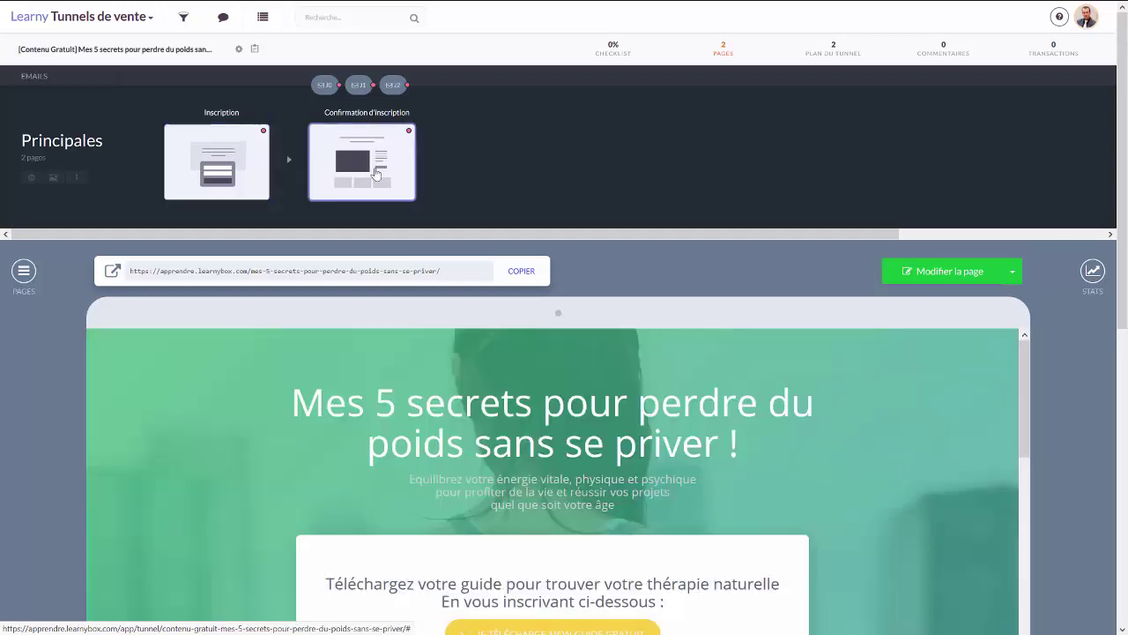
Review the Confirmation d'inscription page in the funnel overview, including its first scheduled email and linked elements.
left_click(376, 173)
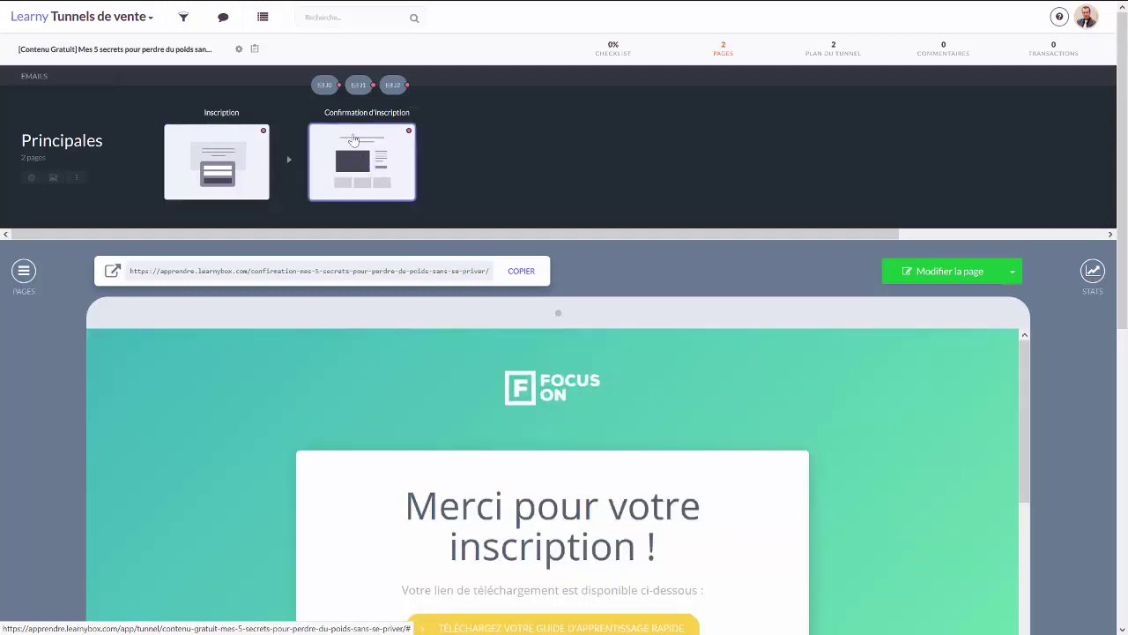
mouse_move(323, 88)
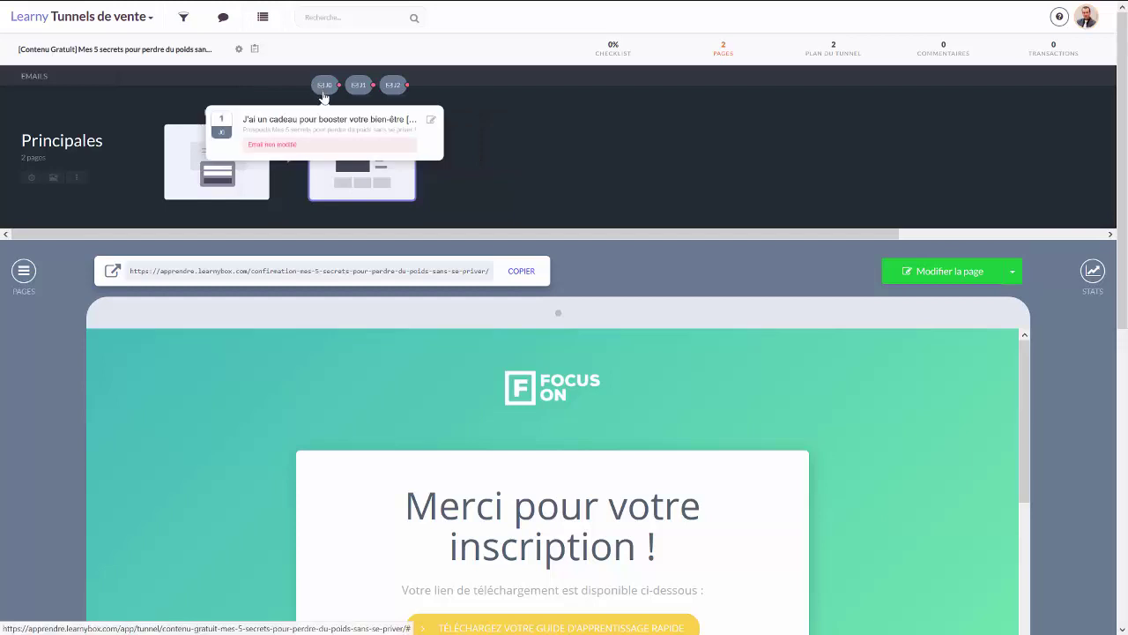
scroll(478, 220, "down", 2)
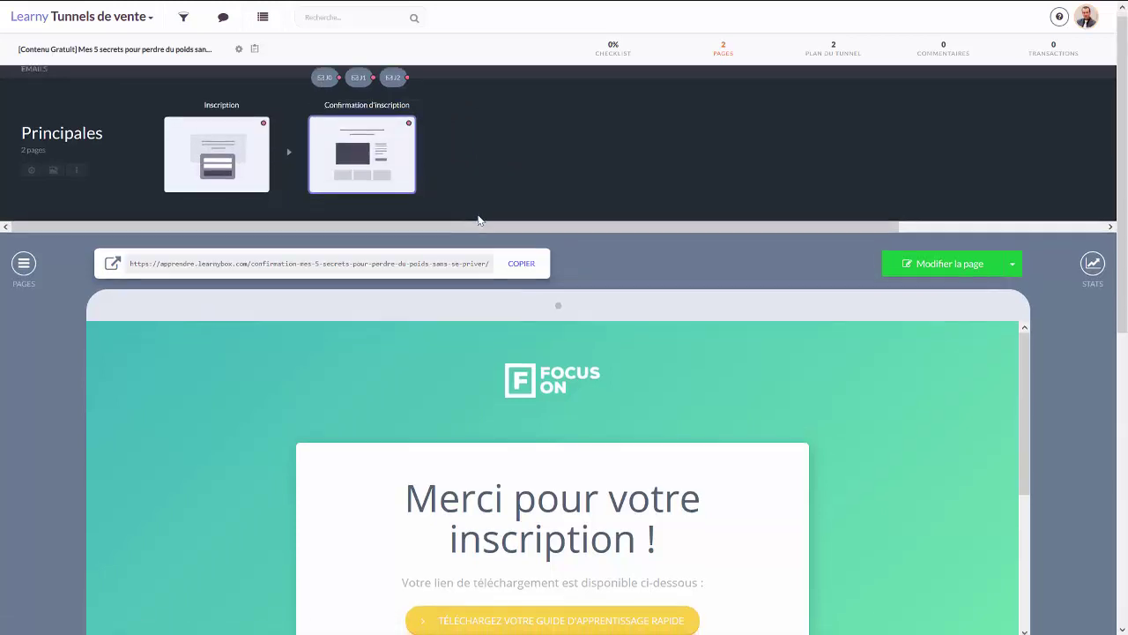
scroll(476, 211, "down", 6)
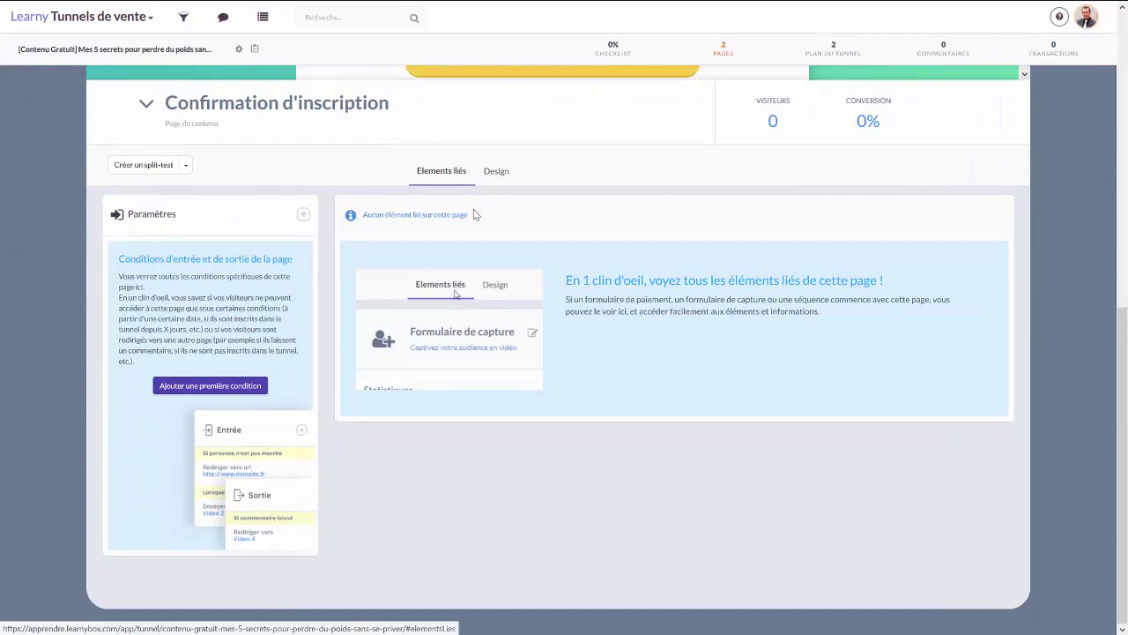
scroll(473, 209, "up", 5)
scroll(473, 209, "up", 3)
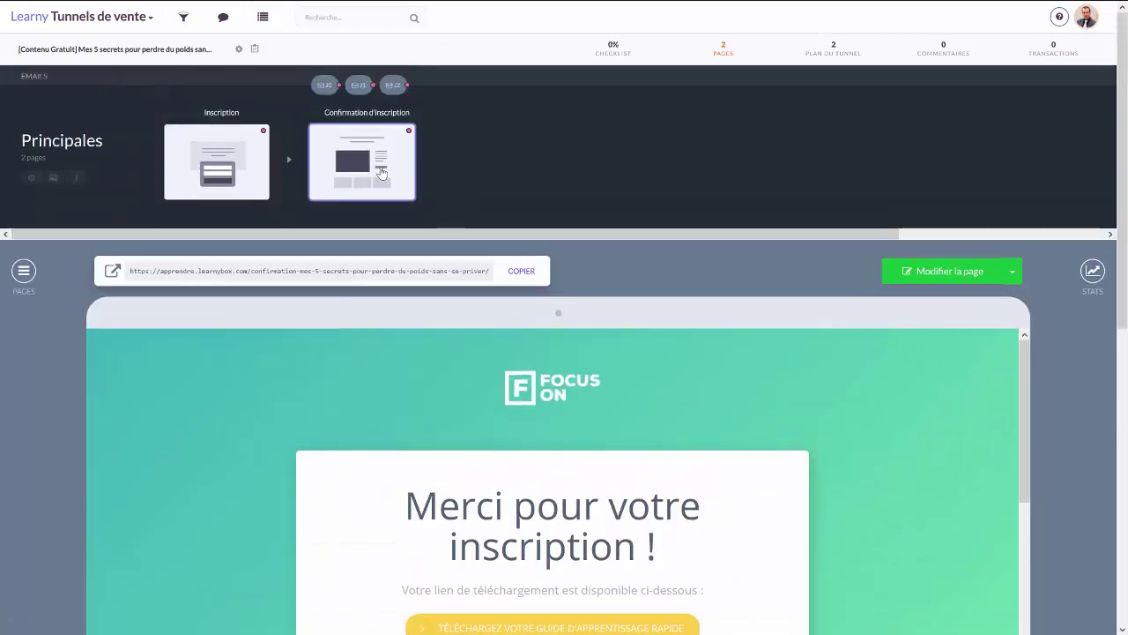
Open the first email of the prospect sequence linked to the funnel's Inscription page.
left_click(256, 176)
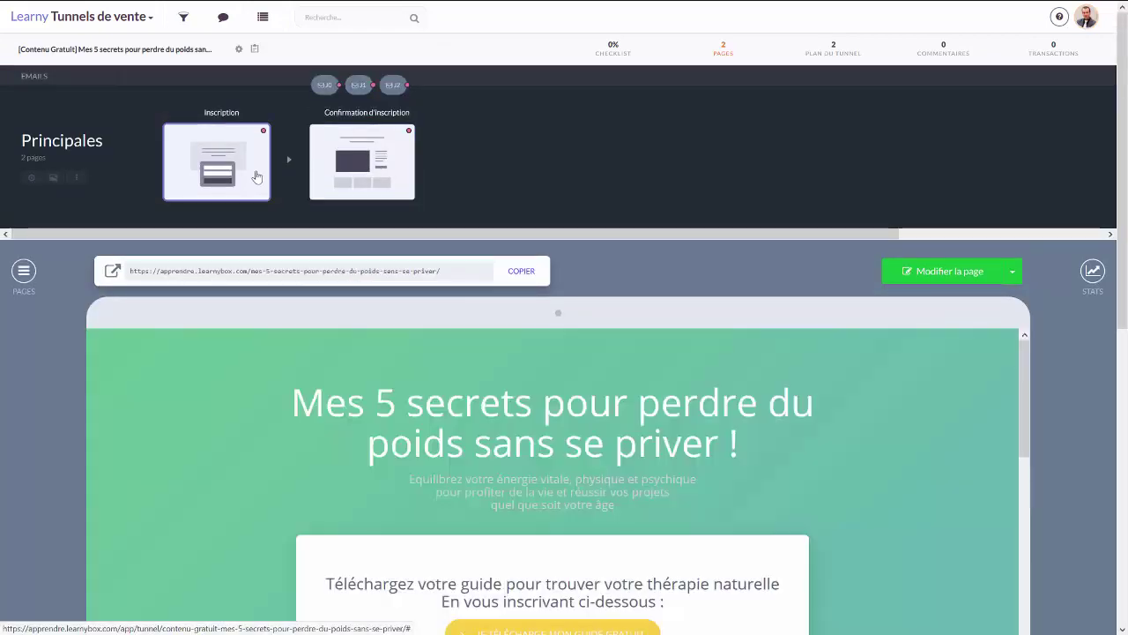
scroll(55, 383, "down", 8)
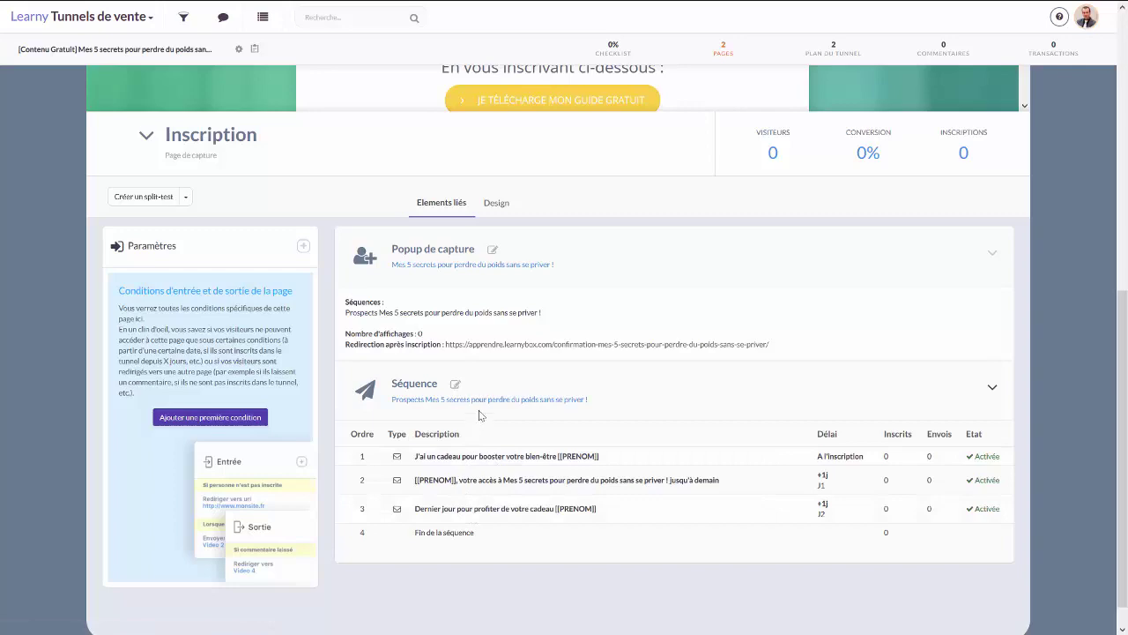
left_click(482, 459)
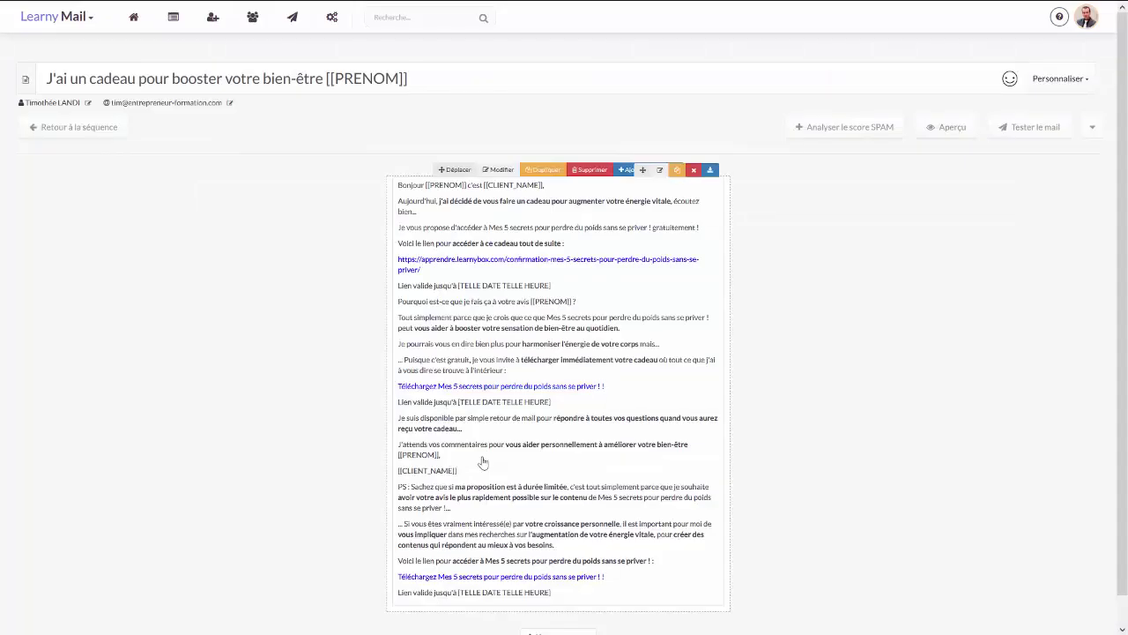
Look over the email's pre-written body text in its text editor.
left_click_drag(468, 285, 495, 326)
left_click(514, 333)
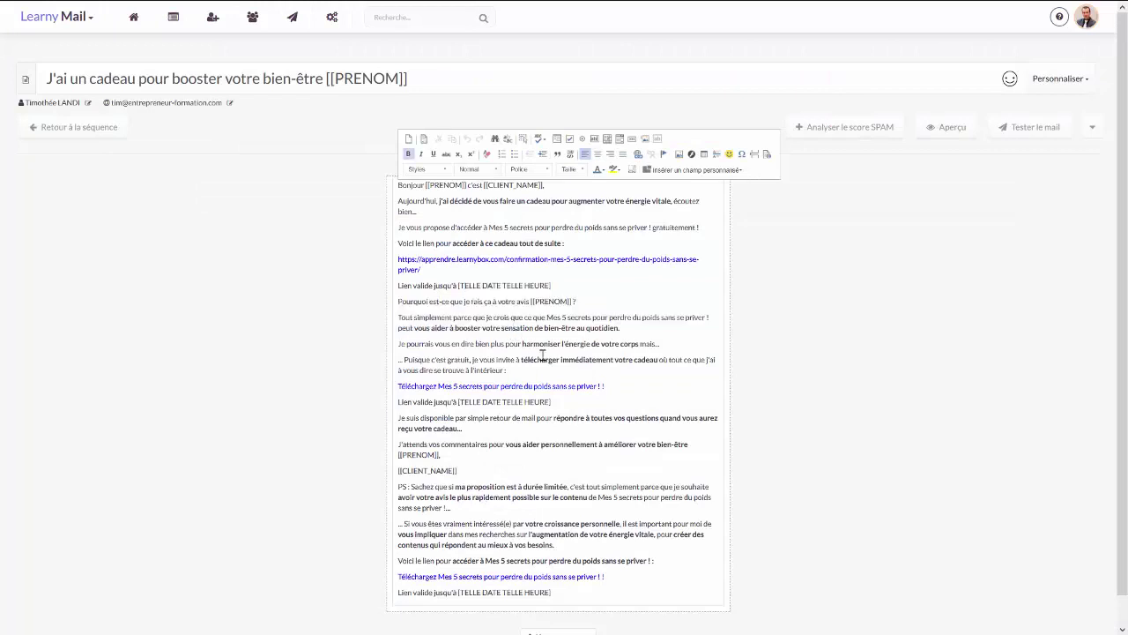
left_click(529, 369)
left_click(881, 266)
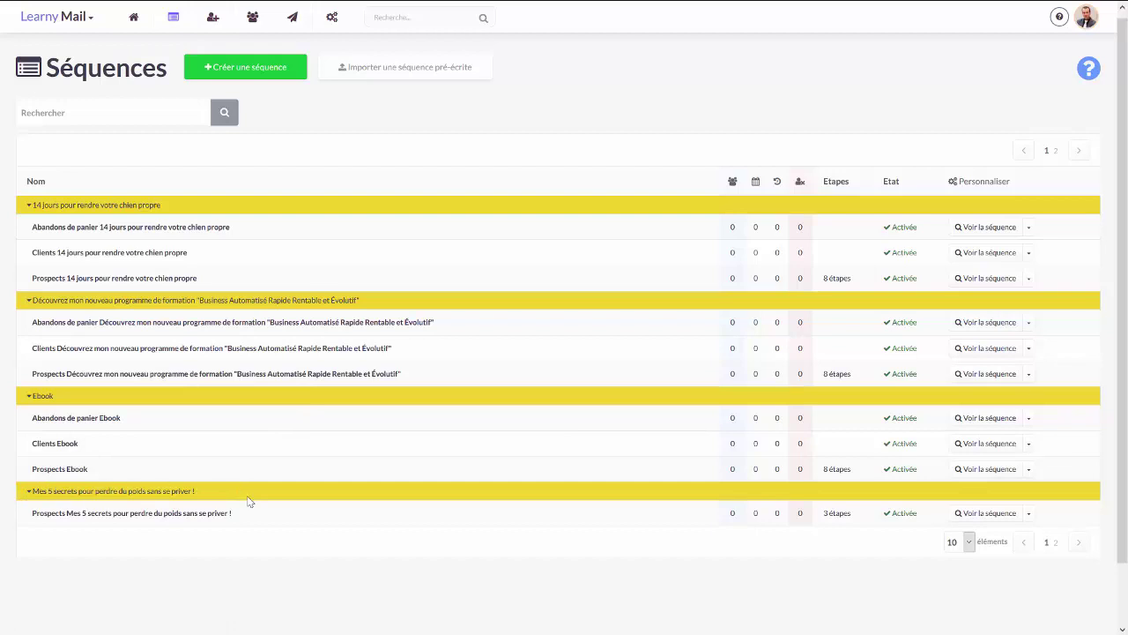
Open the "Prospects Mes 5 secrets pour perdre du poids sans se priver !" sequence and check its first email's sending delay.
left_click(975, 520)
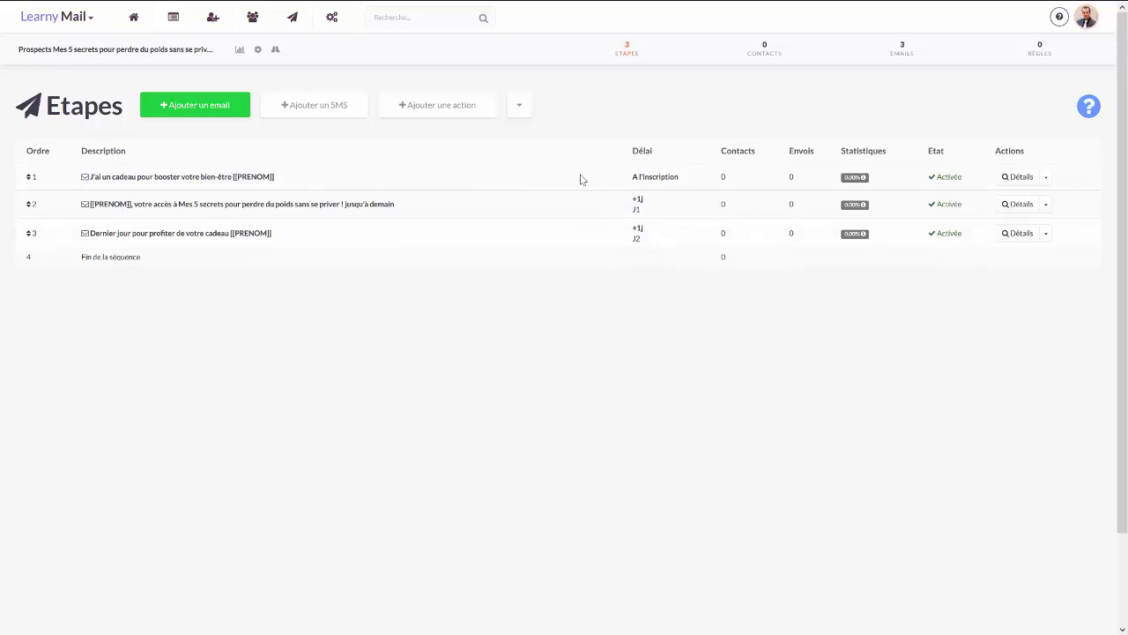
left_click_drag(678, 176, 608, 176)
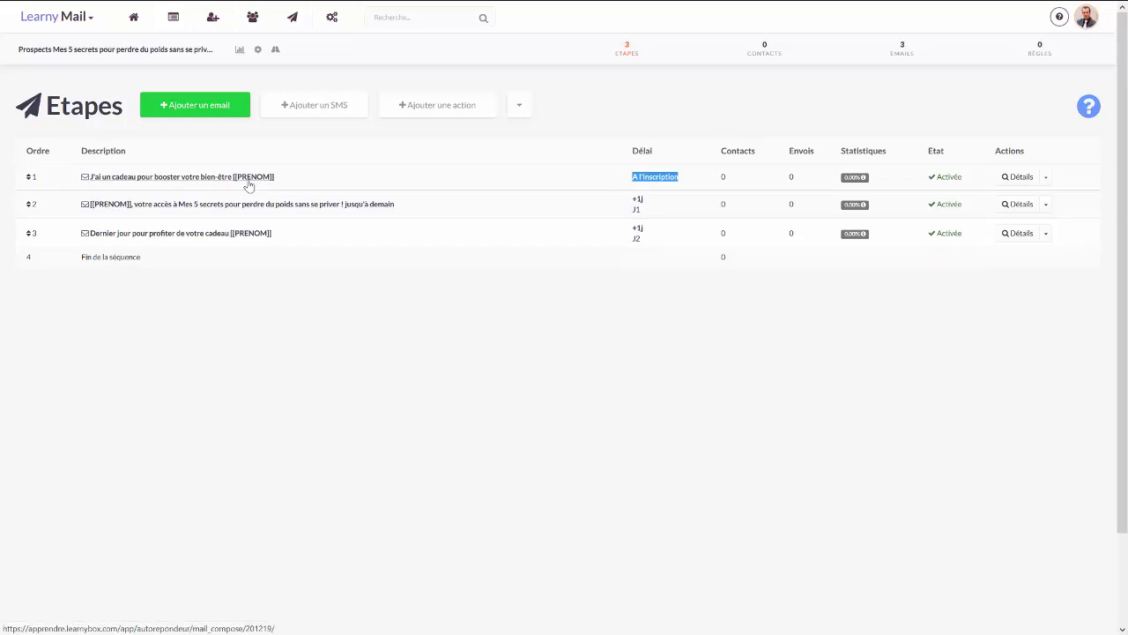
left_click(276, 353)
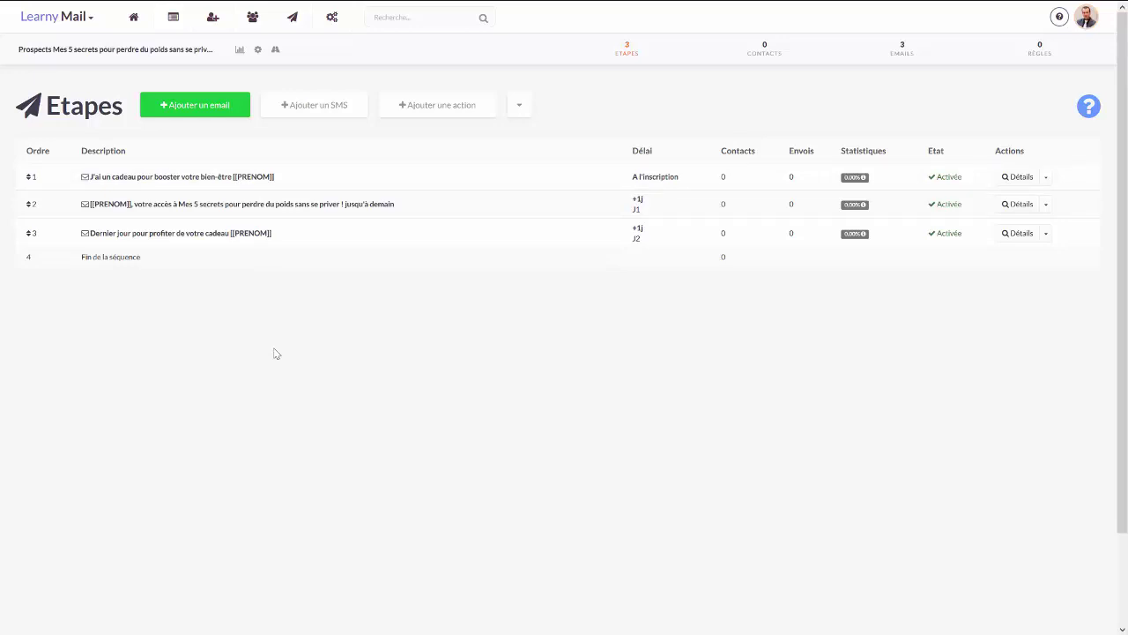